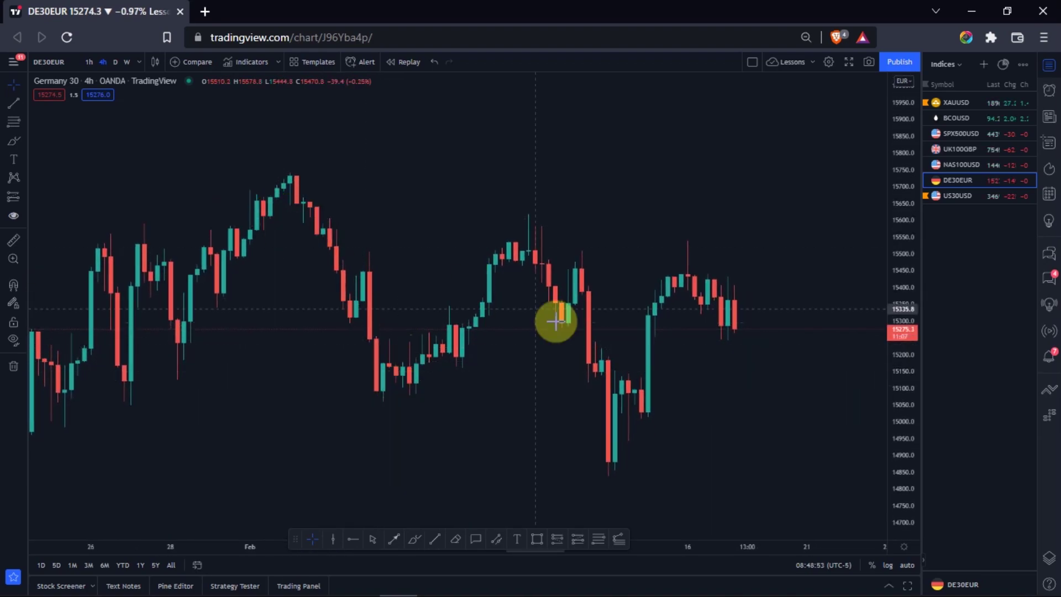
Step: Draw a descending trendline along the February swing highs, from the early-February peak to just past the latest candles
{"action": "left_click_drag", "start_coordinate": [372, 322], "coordinate": [343, 343]}
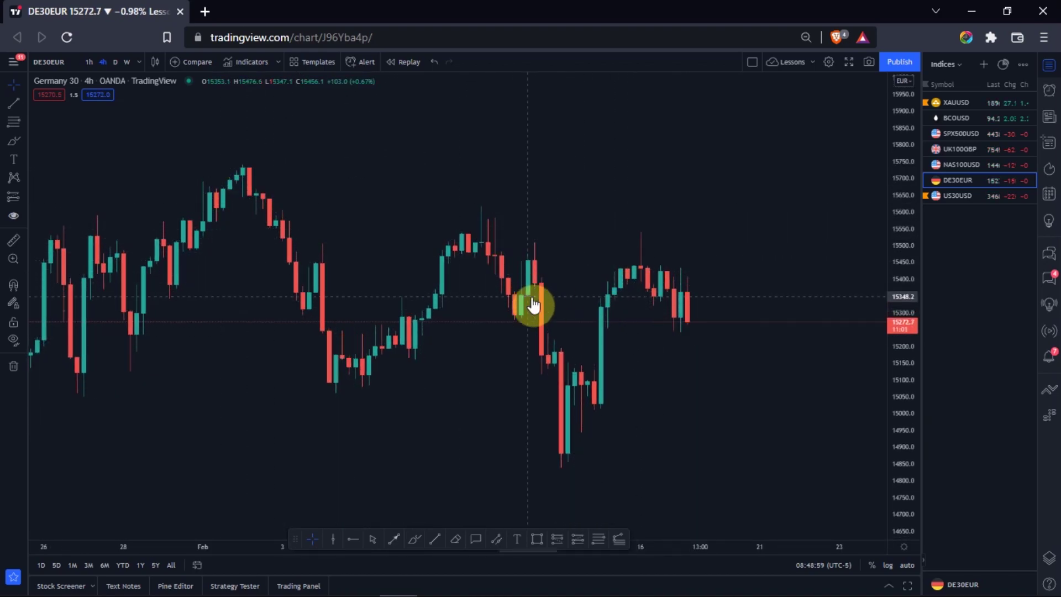
{"action": "left_click", "coordinate": [439, 538]}
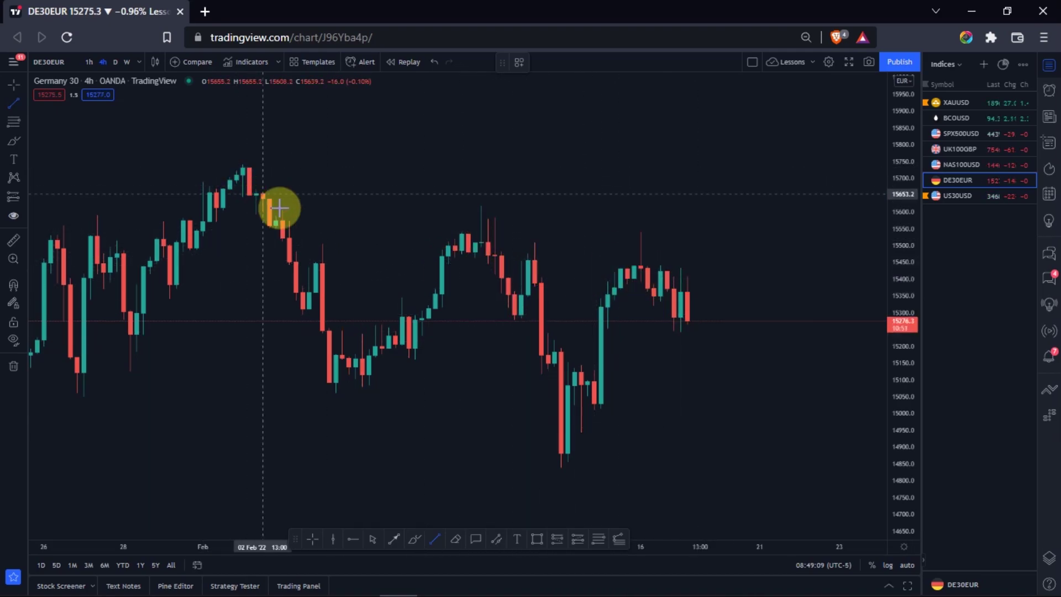
{"action": "left_click", "coordinate": [215, 167]}
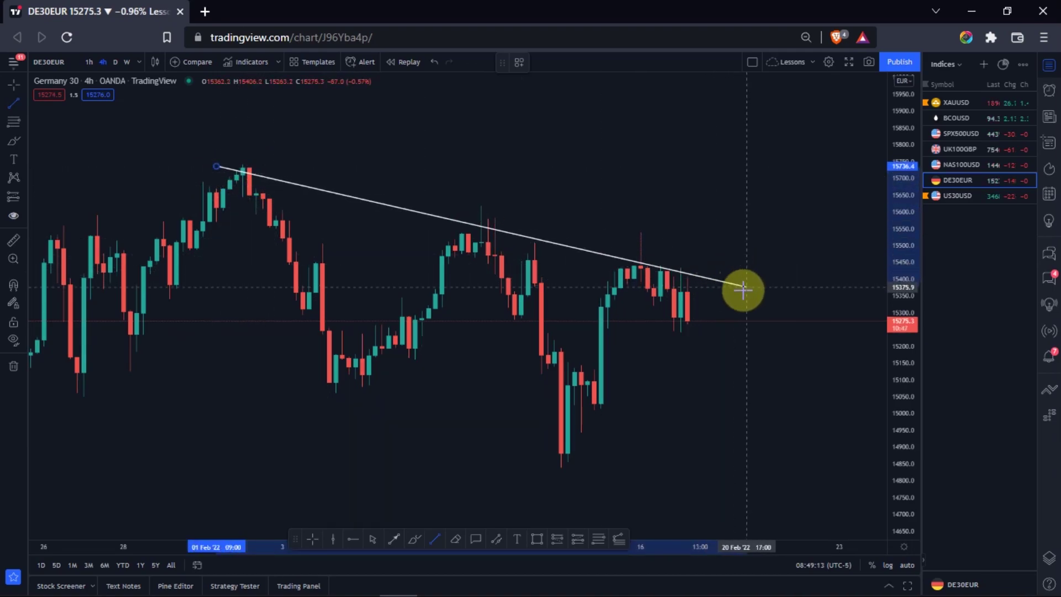
{"action": "left_click", "coordinate": [773, 291]}
Step: Circle the three swing highs touching the descending trendline with red brush strokes
{"action": "left_click_drag", "start_coordinate": [224, 167], "coordinate": [257, 138]}
{"action": "left_click", "coordinate": [413, 534]}
{"action": "mouse_move", "coordinate": [501, 196]}
{"action": "left_mouse_down"}
{"action": "mouse_move", "coordinate": [500, 216]}
{"action": "mouse_move", "coordinate": [489, 211]}
{"action": "left_mouse_up"}
{"action": "left_click_drag", "start_coordinate": [682, 247], "coordinate": [662, 238]}
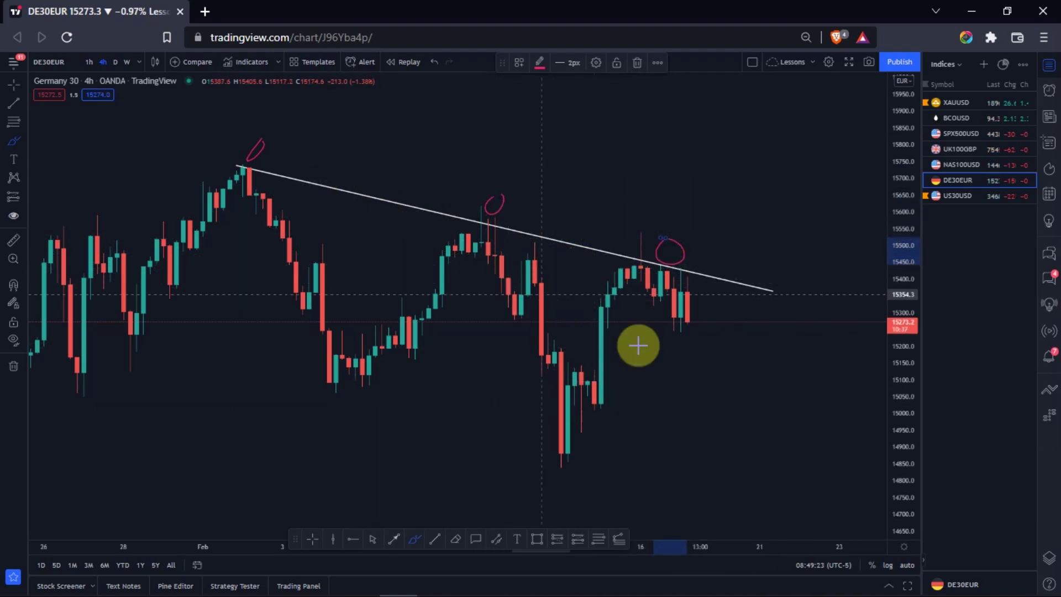
Step: Draw a lower trendline along the swing lows, from about 15209.5 on 28 January to about 14832 on 15 February
{"action": "left_click", "coordinate": [434, 541]}
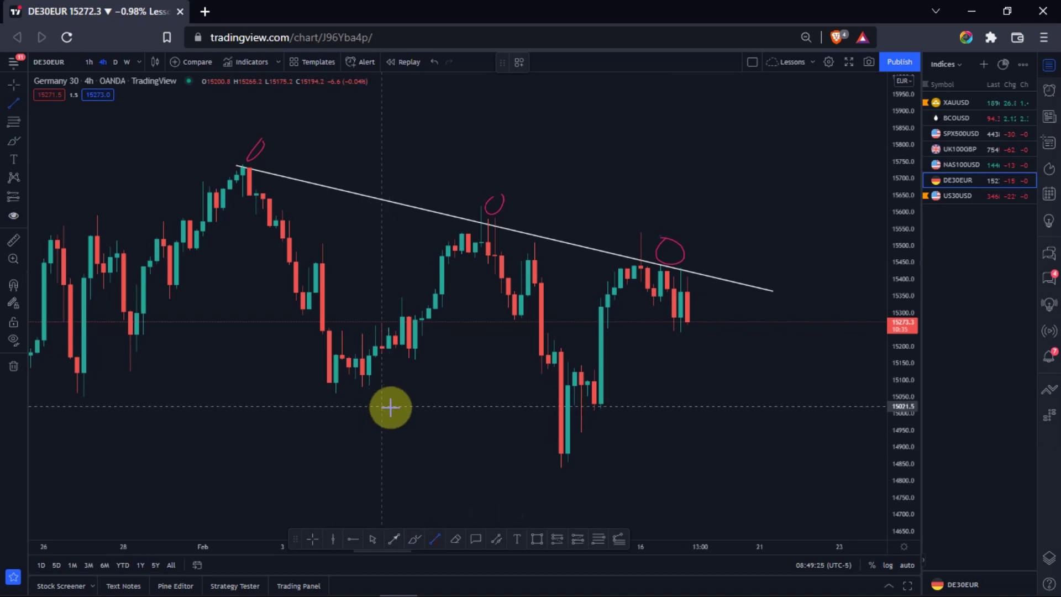
{"action": "left_click_drag", "start_coordinate": [136, 343], "coordinate": [628, 470]}
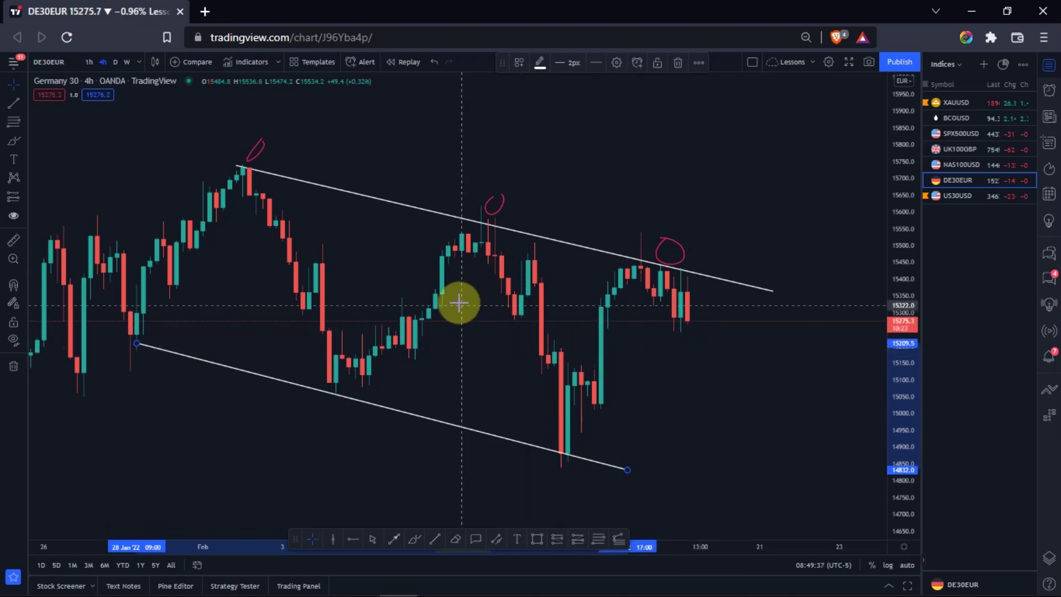
Step: Draw a support-zone rectangle from about 14984.5 to 14922.9, spanning 24 January to 22 February, and fill it white
{"action": "scroll", "coordinate": [457, 302], "scroll_direction": "up", "scroll_amount": 3}
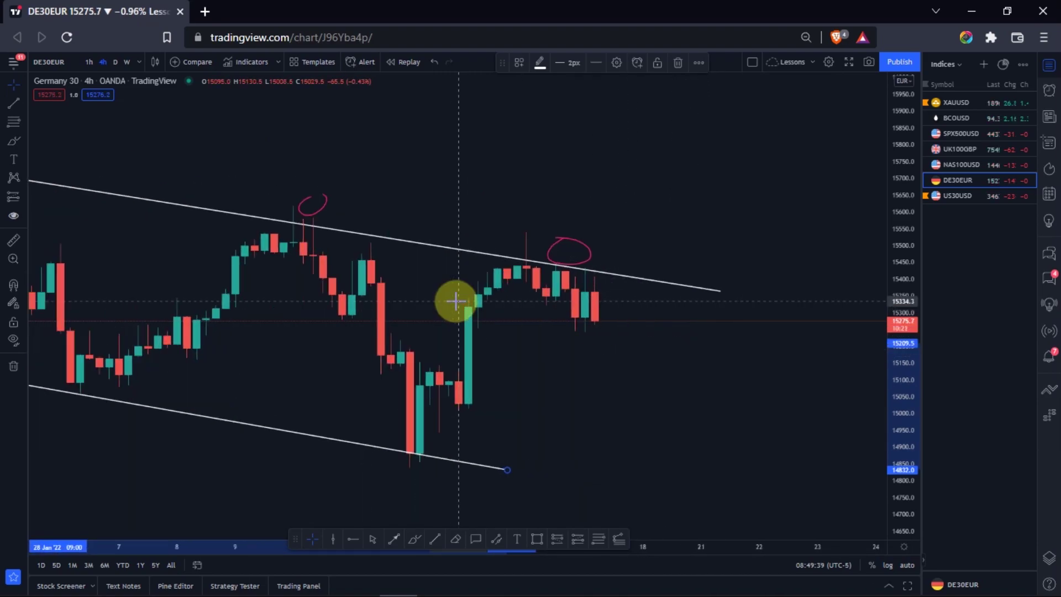
{"action": "scroll", "coordinate": [456, 301], "scroll_direction": "down", "scroll_amount": 1}
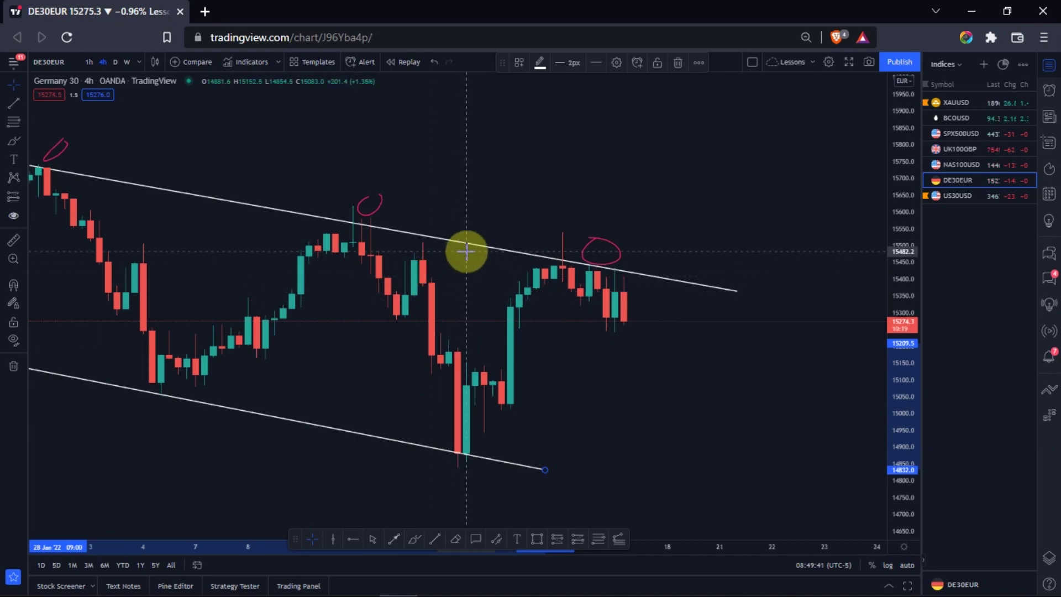
{"action": "scroll", "coordinate": [483, 290], "scroll_direction": "down", "scroll_amount": 1}
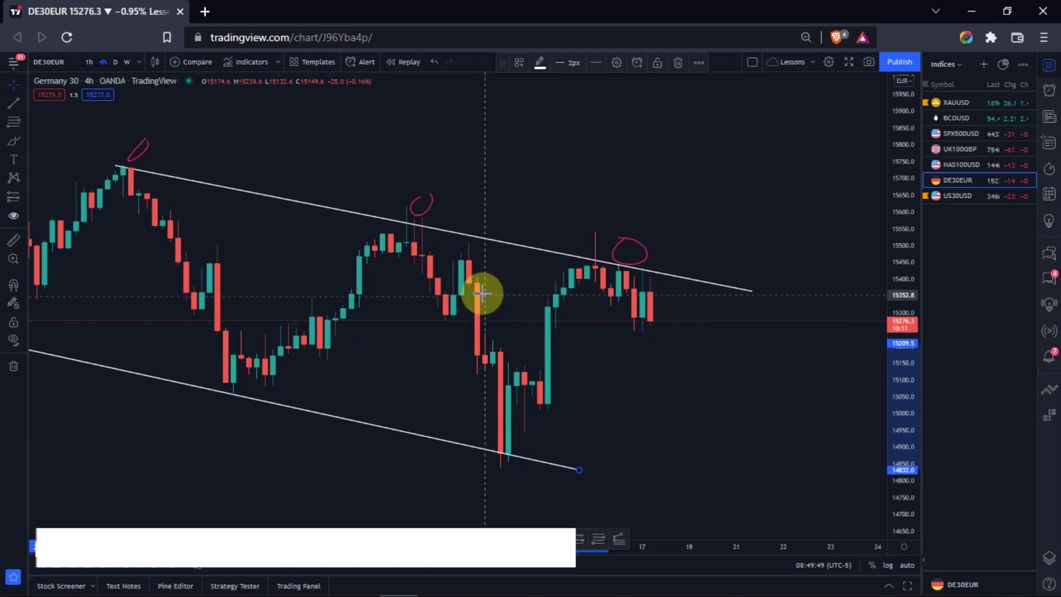
{"action": "left_click_drag", "start_coordinate": [413, 204], "coordinate": [420, 197]}
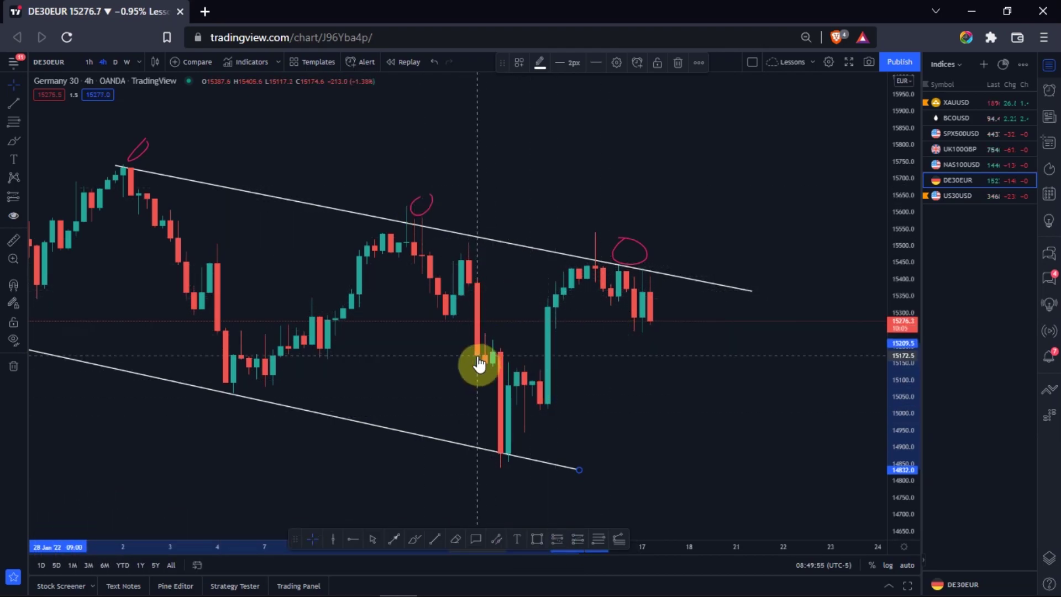
{"action": "scroll", "coordinate": [479, 365], "scroll_direction": "down", "scroll_amount": 3}
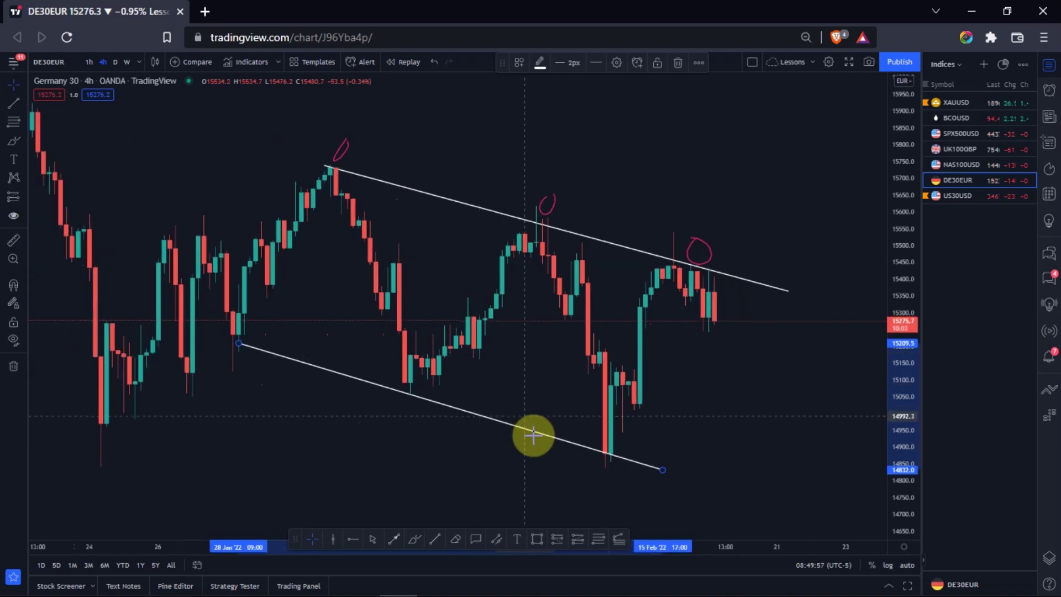
{"action": "left_click", "coordinate": [535, 539]}
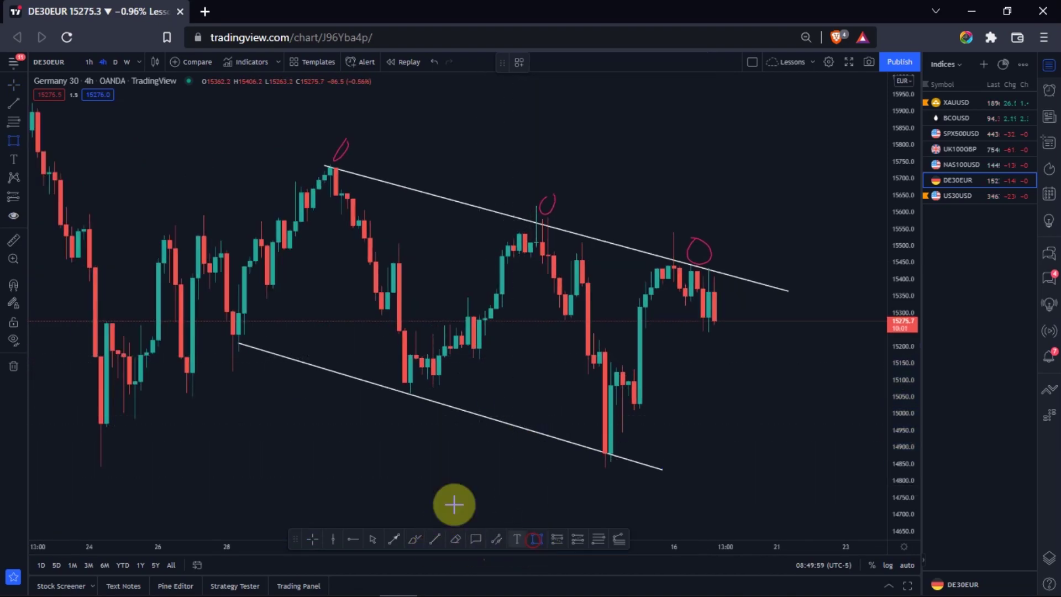
{"action": "left_click", "coordinate": [89, 418]}
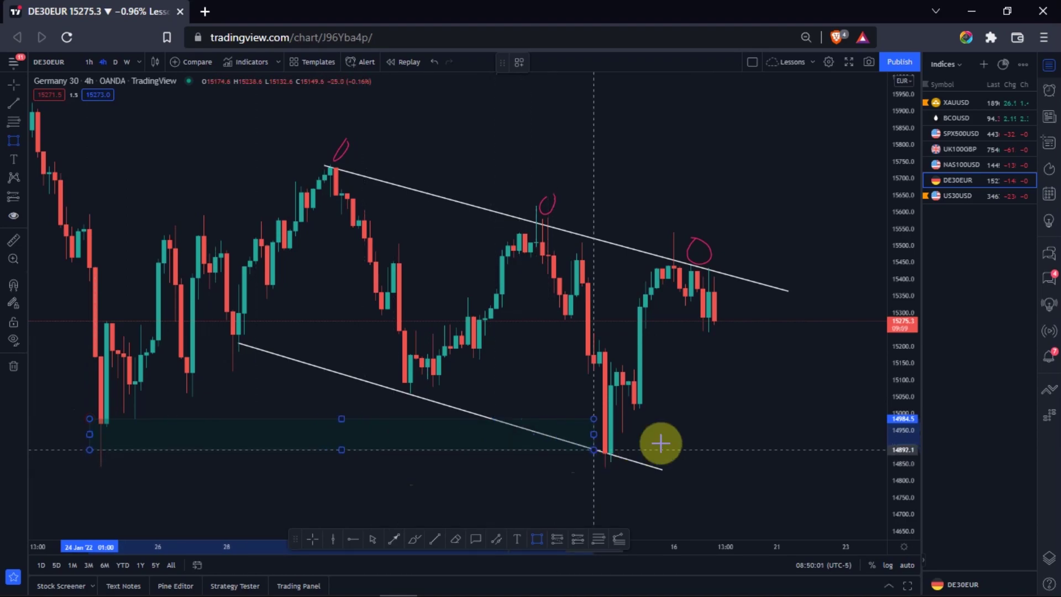
{"action": "left_click", "coordinate": [829, 439]}
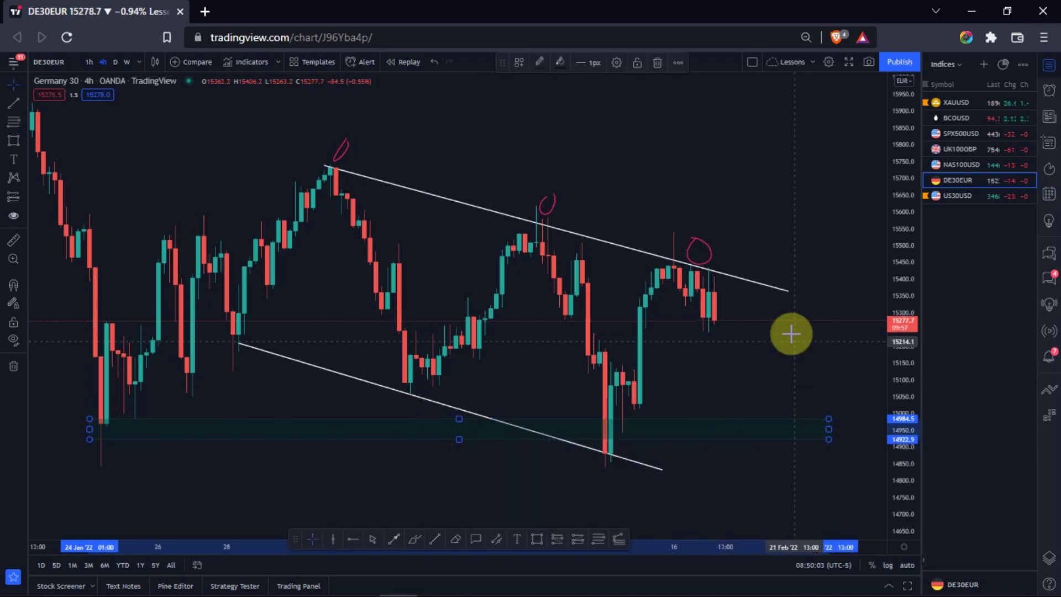
{"action": "left_click", "coordinate": [559, 61]}
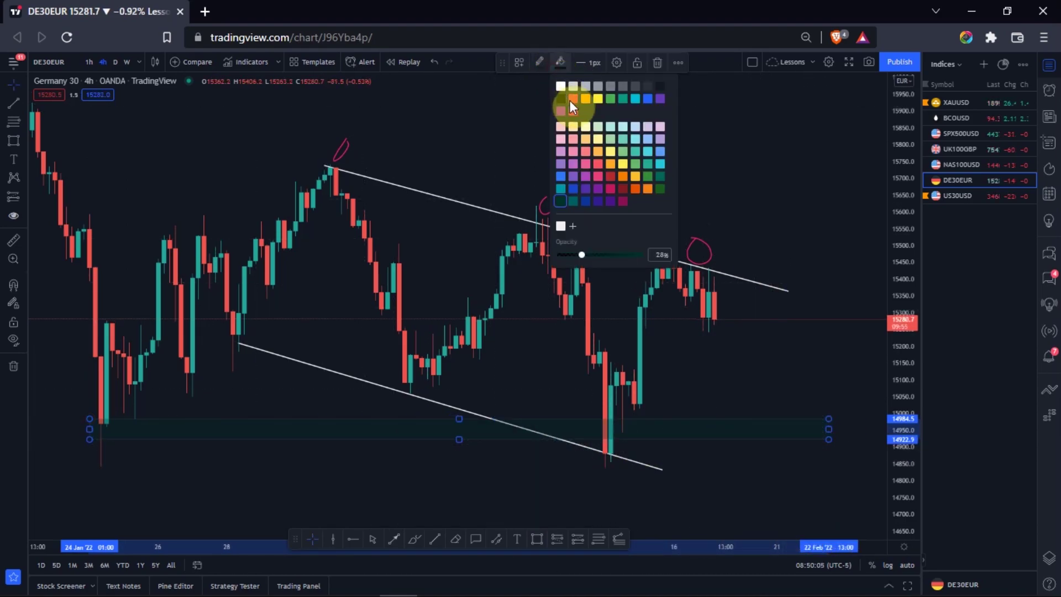
{"action": "left_click", "coordinate": [562, 90]}
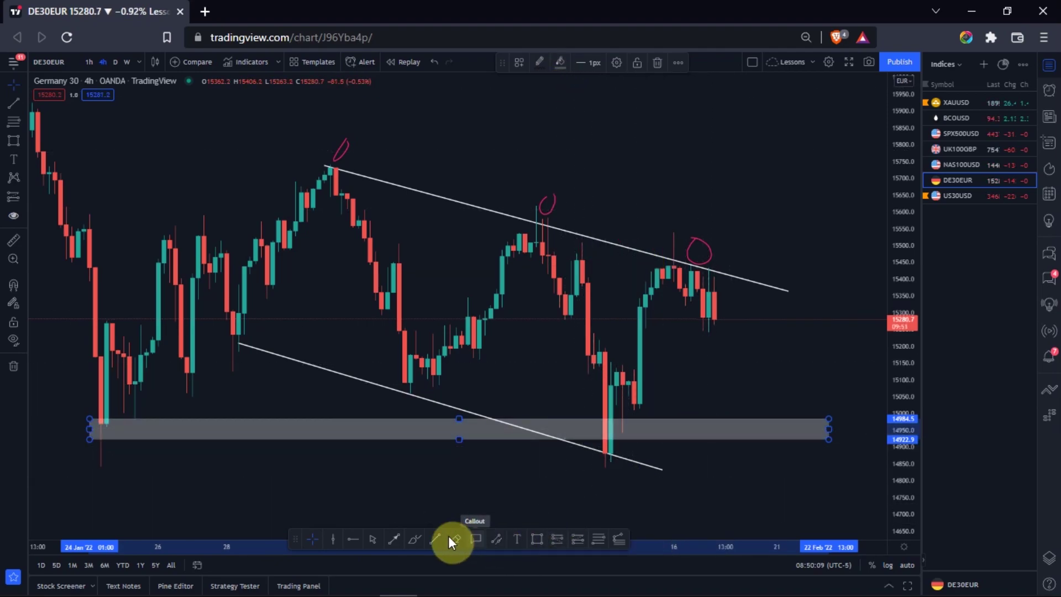
Step: Draw an upward arrow from the support zone at about 14984.5, through the upper trendline, to about 15918
{"action": "left_click", "coordinate": [394, 538]}
{"action": "left_click", "coordinate": [714, 418]}
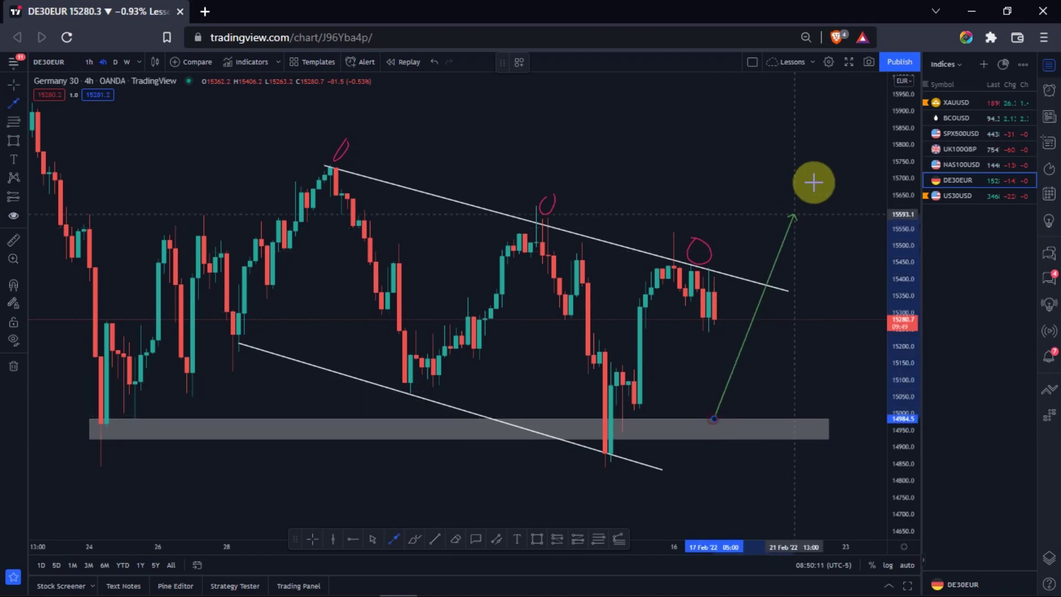
{"action": "left_click", "coordinate": [845, 105]}
{"action": "left_click_drag", "start_coordinate": [840, 260], "coordinate": [834, 263]}
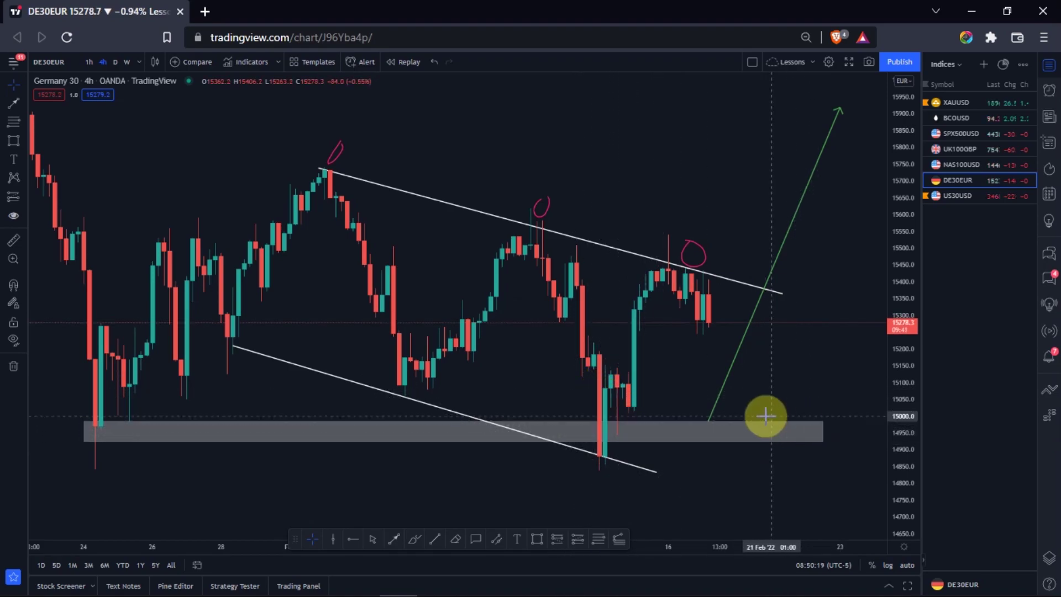
Step: Set the green arrow's line thickness to 3px
{"action": "left_click", "coordinate": [821, 441]}
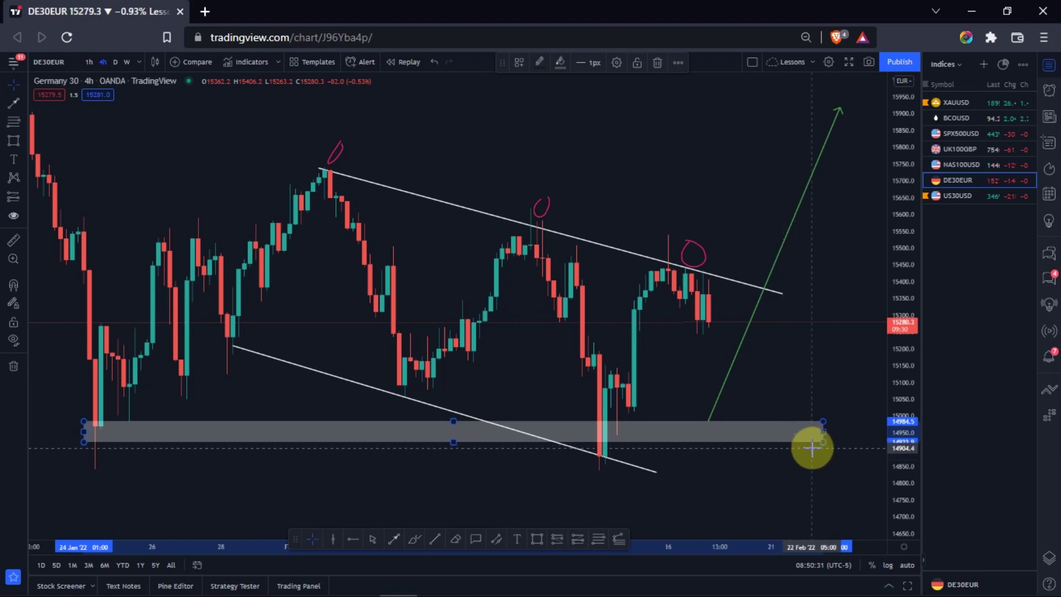
{"action": "left_click", "coordinate": [825, 159]}
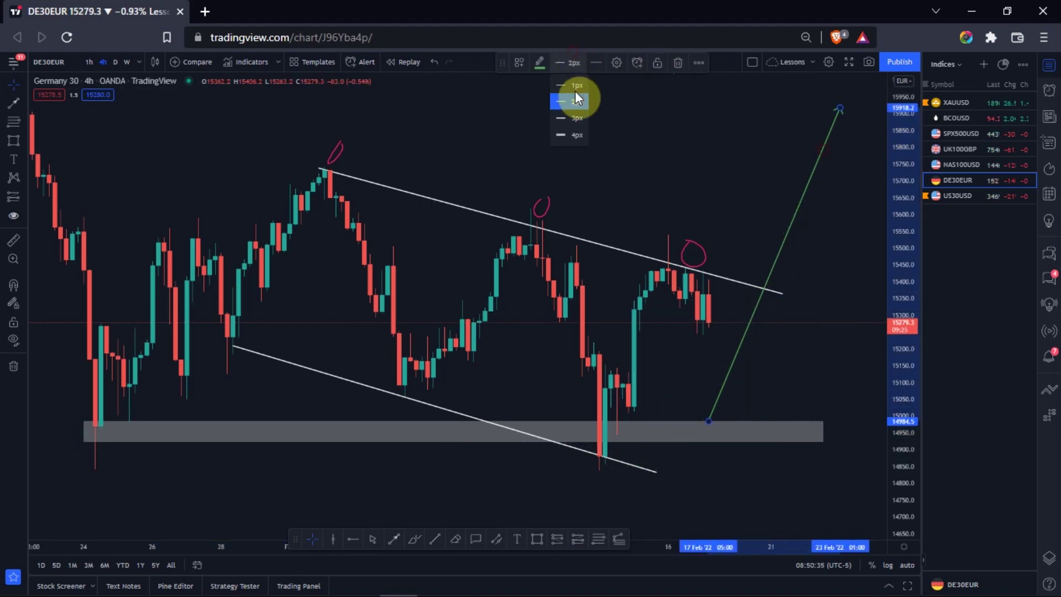
{"action": "left_click", "coordinate": [570, 119]}
Step: Circle the first swing high with the brush and make the stroke yellow and 3px thick
{"action": "left_click_drag", "start_coordinate": [701, 227], "coordinate": [603, 219]}
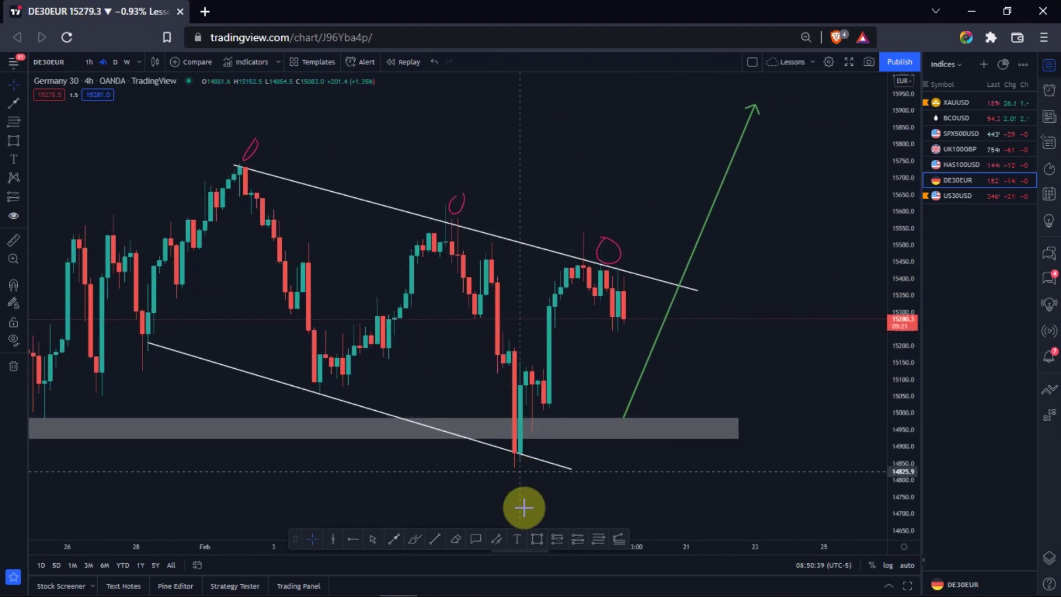
{"action": "scroll", "coordinate": [547, 486], "scroll_direction": "right", "scroll_amount": 5}
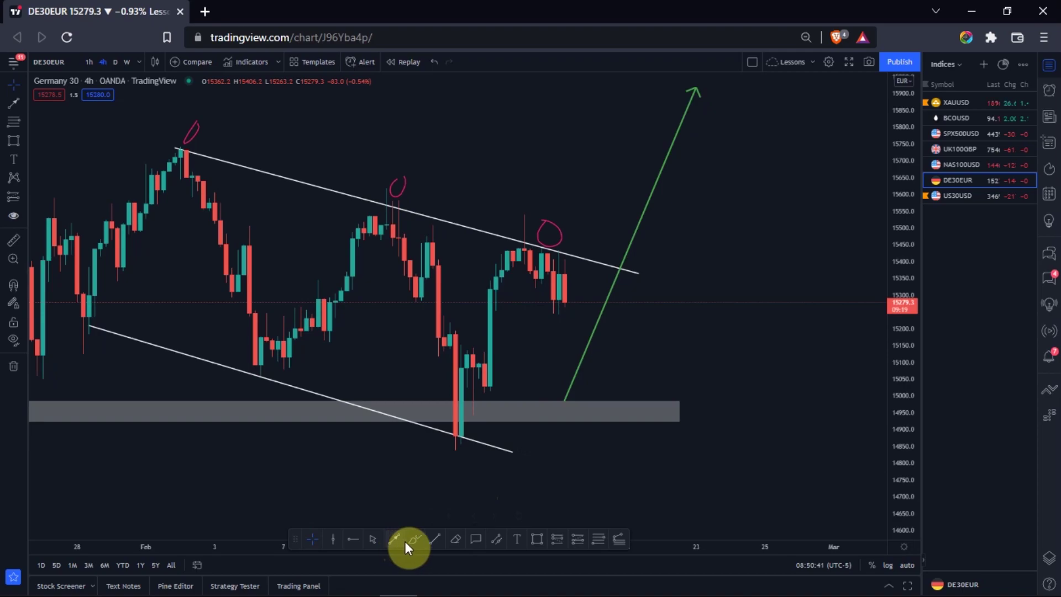
{"action": "mouse_move", "coordinate": [207, 135]}
{"action": "left_mouse_down"}
{"action": "mouse_move", "coordinate": [182, 124]}
{"action": "mouse_move", "coordinate": [196, 123]}
{"action": "left_mouse_up"}
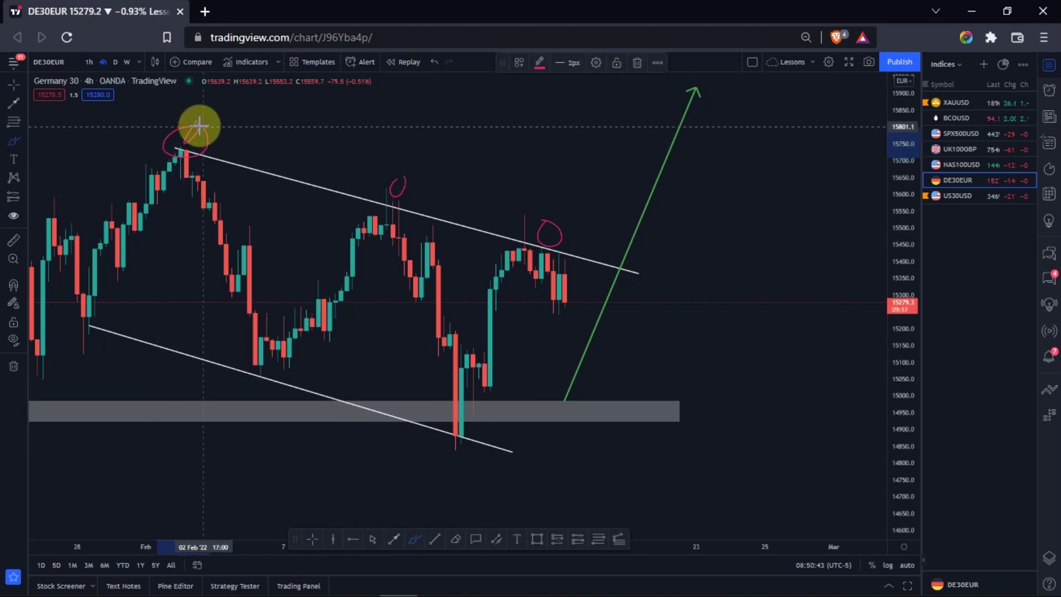
{"action": "left_click", "coordinate": [539, 63]}
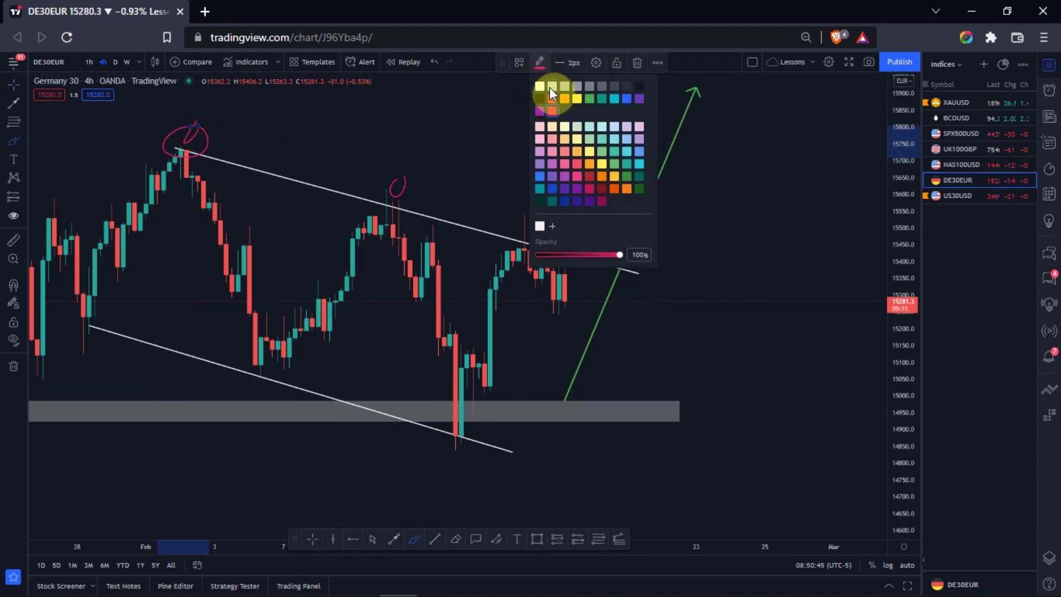
{"action": "left_click", "coordinate": [577, 99]}
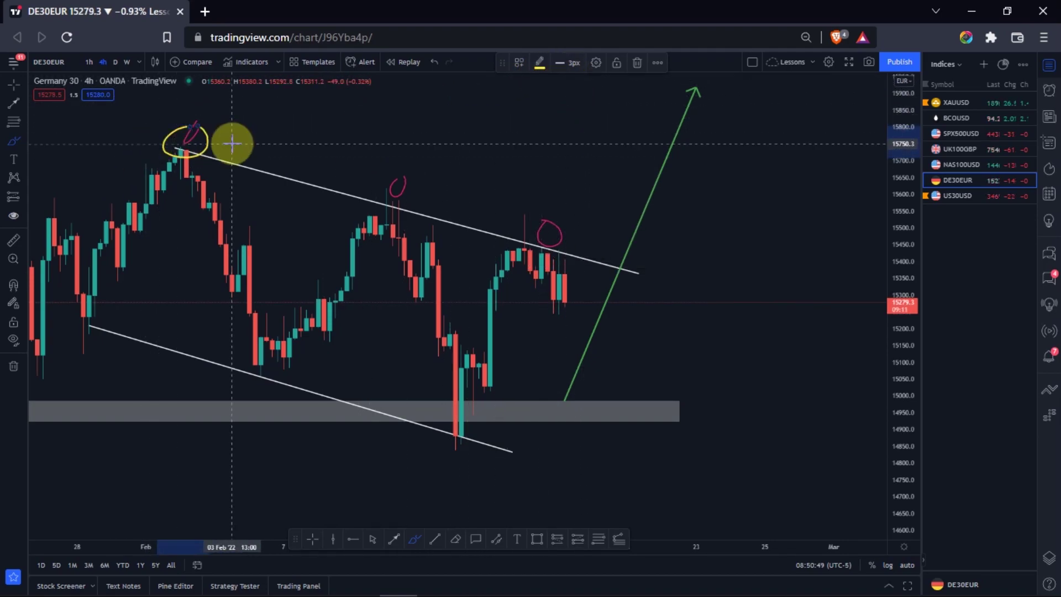
Step: Handwrite "HL" in yellow beside each of the three swing highs on the upper trendline
{"action": "left_click_drag", "start_coordinate": [232, 117], "coordinate": [232, 151]}
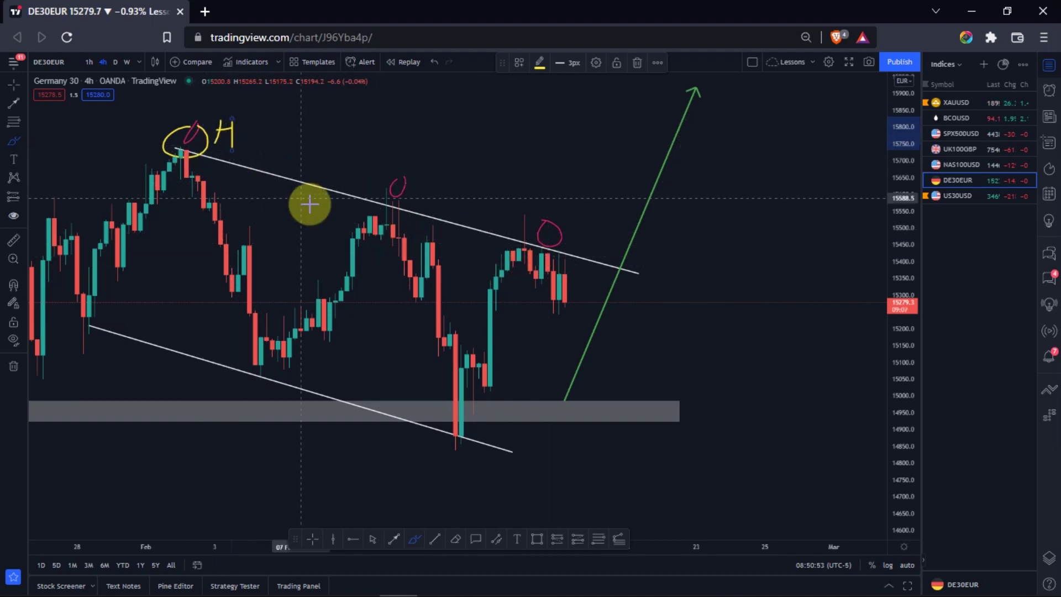
{"action": "mouse_move", "coordinate": [410, 161]}
{"action": "left_mouse_down"}
{"action": "mouse_move", "coordinate": [410, 185]}
{"action": "mouse_move", "coordinate": [426, 185]}
{"action": "left_mouse_up"}
{"action": "left_click_drag", "start_coordinate": [575, 214], "coordinate": [576, 224]}
{"action": "left_click_drag", "start_coordinate": [573, 213], "coordinate": [593, 236]}
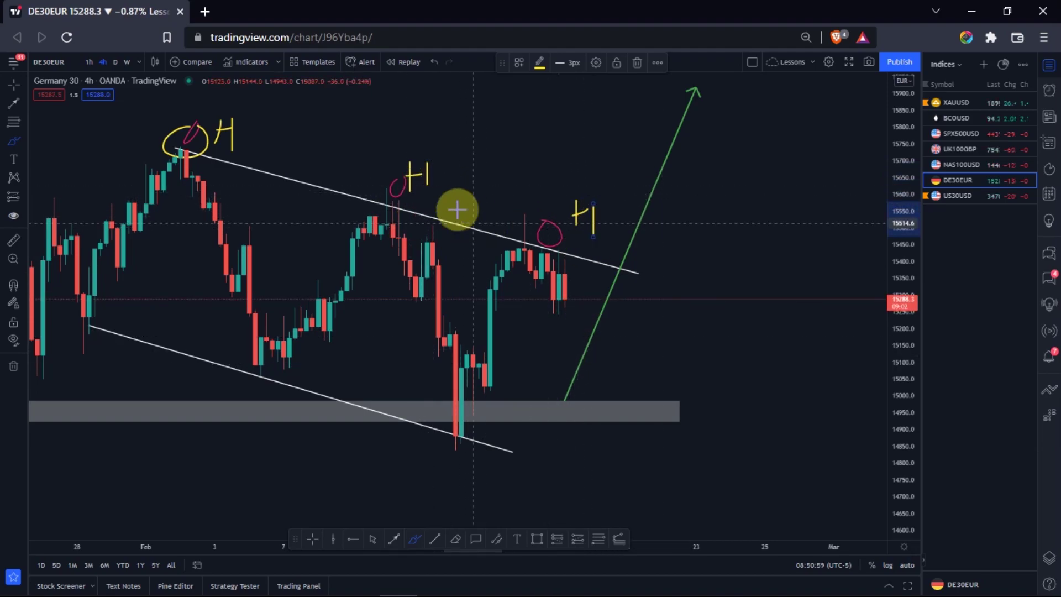
{"action": "left_click_drag", "start_coordinate": [445, 169], "coordinate": [479, 191]}
{"action": "mouse_move", "coordinate": [598, 211]}
{"action": "left_mouse_down"}
{"action": "mouse_move", "coordinate": [597, 227]}
{"action": "mouse_move", "coordinate": [622, 243]}
{"action": "left_mouse_up"}
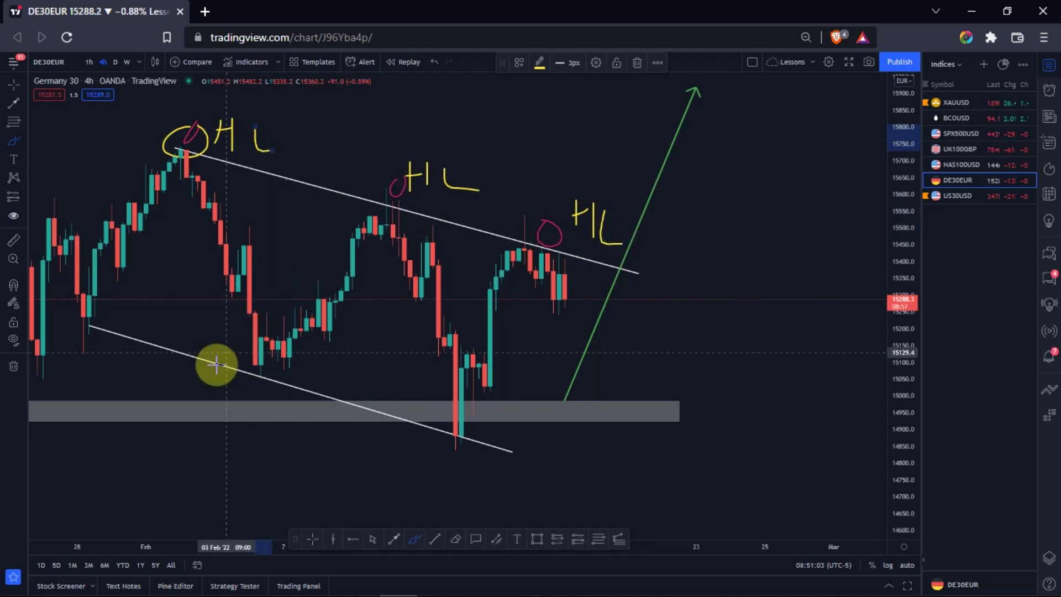
Step: Circle the two swing lows on the lower trendline in yellow and handwrite "LL" beneath each one
{"action": "mouse_move", "coordinate": [253, 379]}
{"action": "left_mouse_down"}
{"action": "mouse_move", "coordinate": [234, 393]}
{"action": "mouse_move", "coordinate": [264, 381]}
{"action": "mouse_move", "coordinate": [253, 433]}
{"action": "mouse_move", "coordinate": [283, 441]}
{"action": "left_mouse_up"}
{"action": "mouse_move", "coordinate": [468, 445]}
{"action": "left_mouse_down"}
{"action": "mouse_move", "coordinate": [450, 429]}
{"action": "mouse_move", "coordinate": [487, 479]}
{"action": "mouse_move", "coordinate": [525, 495]}
{"action": "left_mouse_up"}
{"action": "mouse_move", "coordinate": [317, 429]}
{"action": "left_mouse_down"}
{"action": "mouse_move", "coordinate": [307, 452]}
{"action": "mouse_move", "coordinate": [325, 458]}
{"action": "left_mouse_up"}
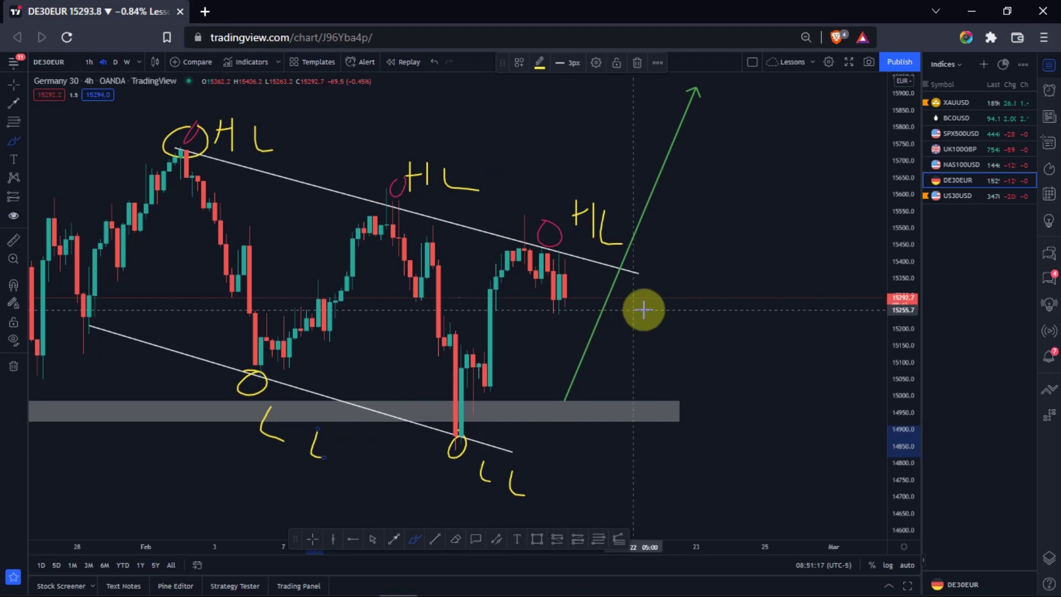
Step: Handwrite "Sellers" in yellow in the empty area beyond the green arrow
{"action": "left_click_drag", "start_coordinate": [747, 178], "coordinate": [690, 215]}
{"action": "mouse_move", "coordinate": [752, 235]}
{"action": "left_mouse_down"}
{"action": "mouse_move", "coordinate": [775, 206]}
{"action": "mouse_move", "coordinate": [777, 232]}
{"action": "mouse_move", "coordinate": [789, 227]}
{"action": "mouse_move", "coordinate": [802, 251]}
{"action": "mouse_move", "coordinate": [785, 255]}
{"action": "mouse_move", "coordinate": [817, 228]}
{"action": "left_mouse_up"}
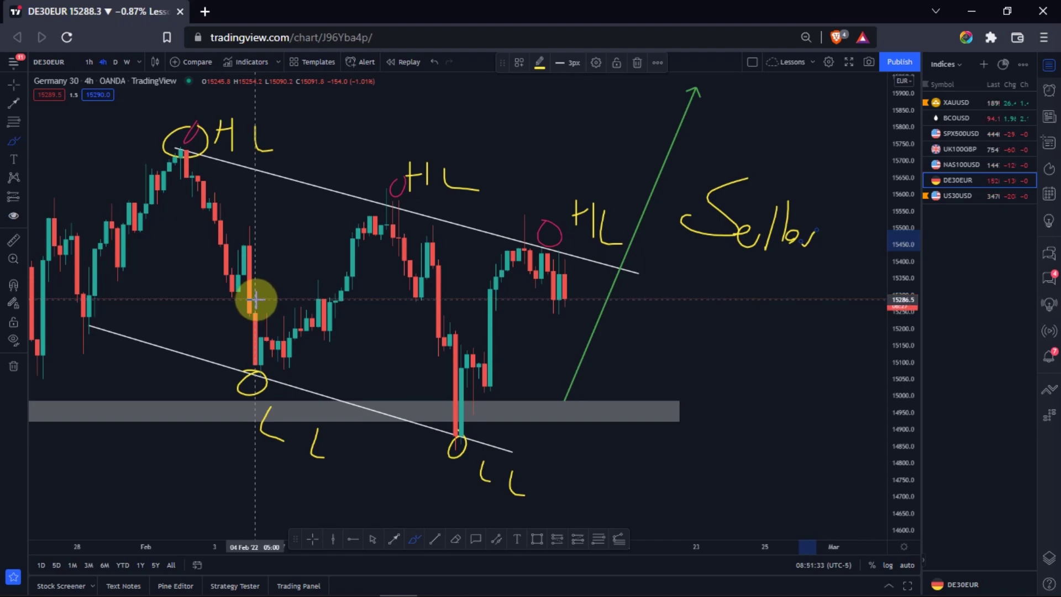
Step: Circle the earlier swing points in yellow: the 20 December low, the early-December high and the late-November low
{"action": "scroll", "coordinate": [308, 308], "scroll_direction": "down", "scroll_amount": 8}
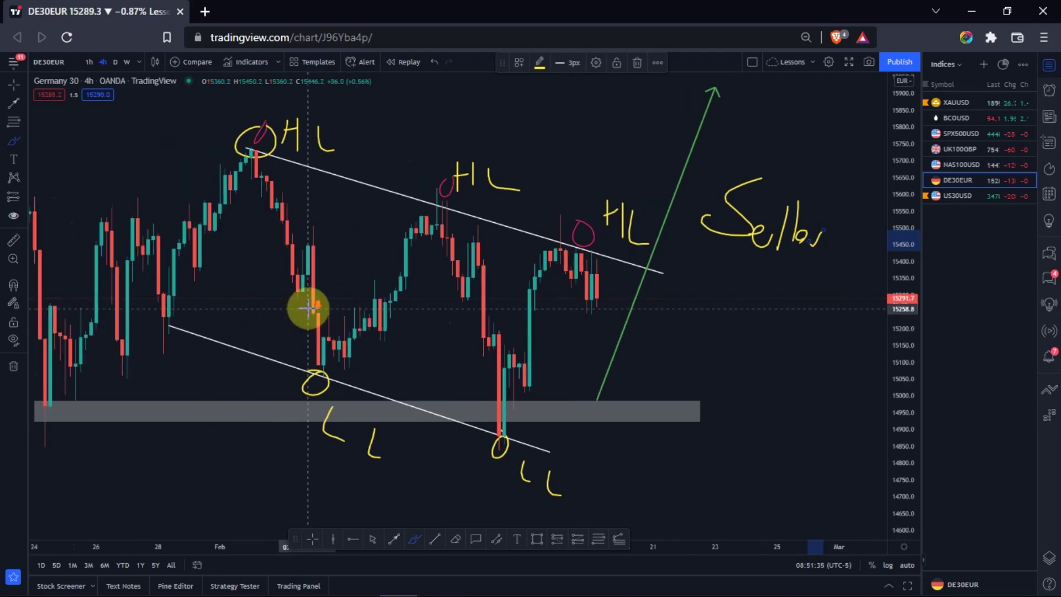
{"action": "left_click_drag", "start_coordinate": [904, 169], "coordinate": [838, 372]}
{"action": "left_click", "coordinate": [414, 538]}
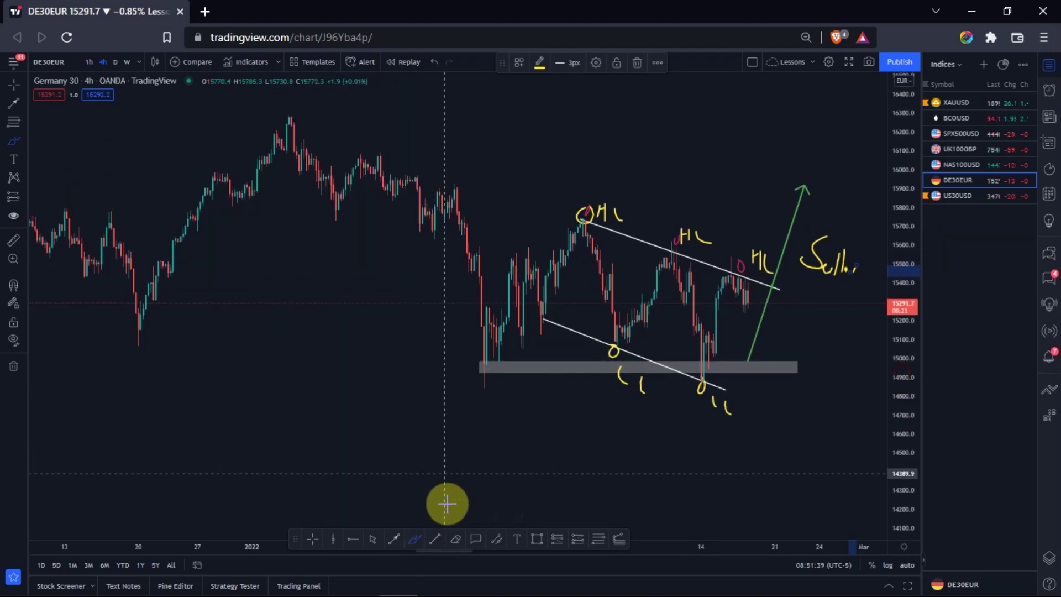
{"action": "mouse_move", "coordinate": [136, 339]}
{"action": "left_mouse_down"}
{"action": "mouse_move", "coordinate": [107, 358]}
{"action": "mouse_move", "coordinate": [143, 325]}
{"action": "left_mouse_up"}
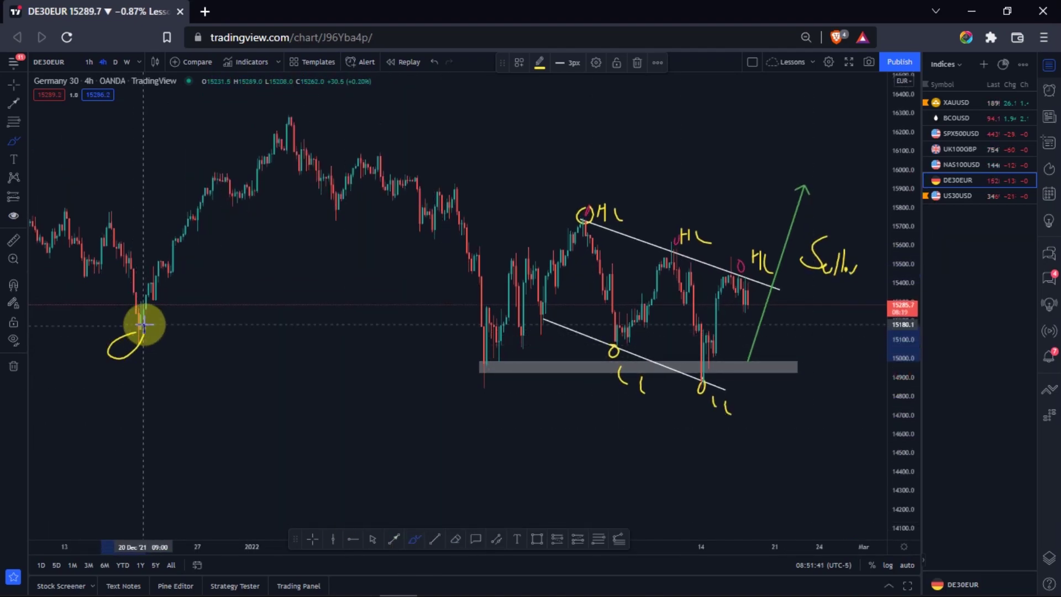
{"action": "scroll", "coordinate": [123, 323], "scroll_direction": "down", "scroll_amount": 3}
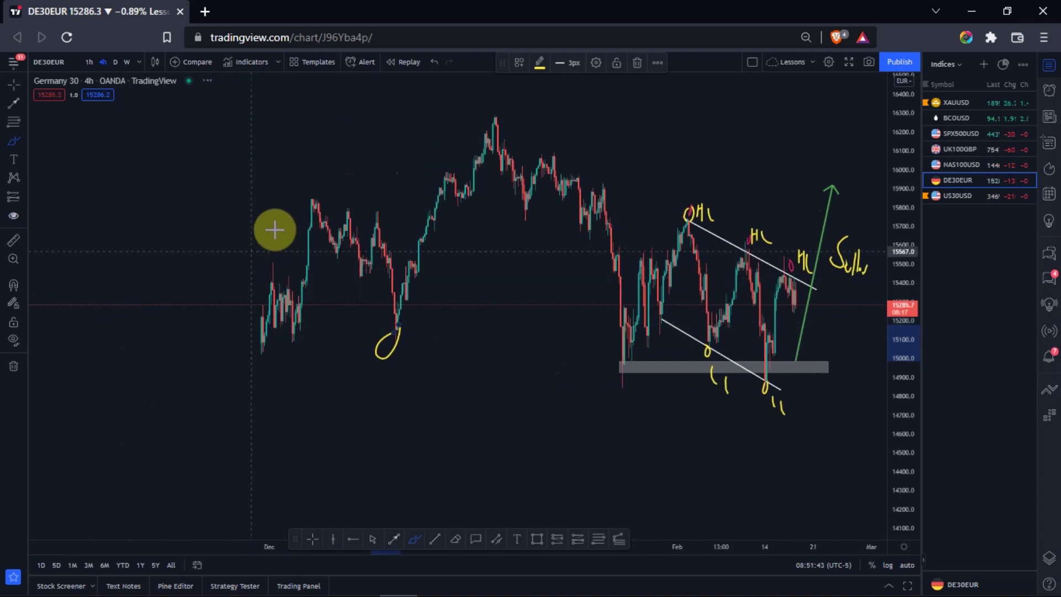
{"action": "left_click_drag", "start_coordinate": [312, 207], "coordinate": [307, 188]}
{"action": "left_click_drag", "start_coordinate": [271, 326], "coordinate": [265, 344]}
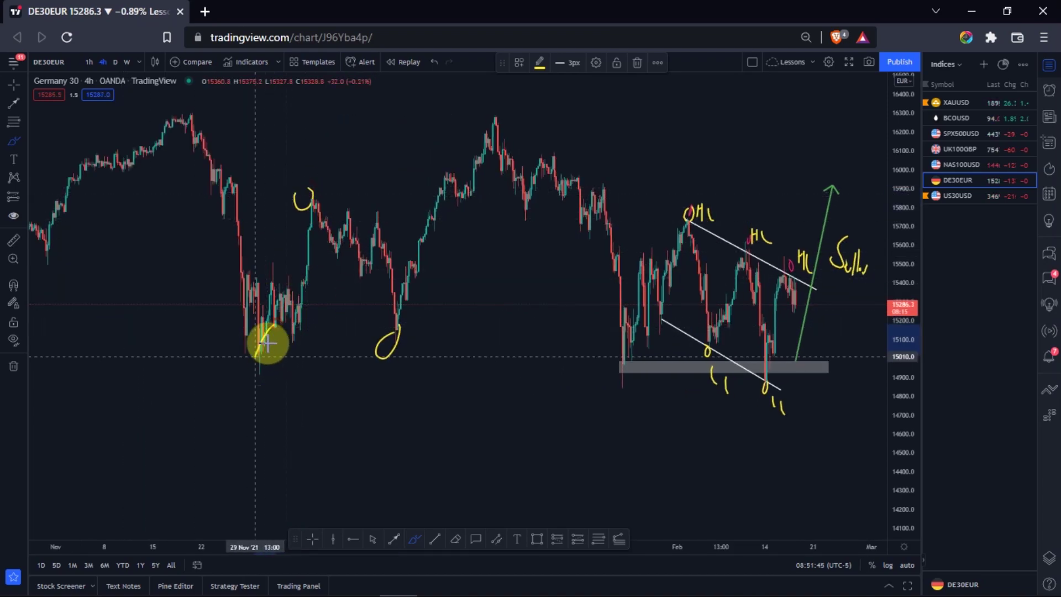
Step: Draw a descending trendline over the December 2021 swing highs, from about 15931.9 down to about 15577.9
{"action": "left_click", "coordinate": [435, 538]}
{"action": "left_click", "coordinate": [283, 183]}
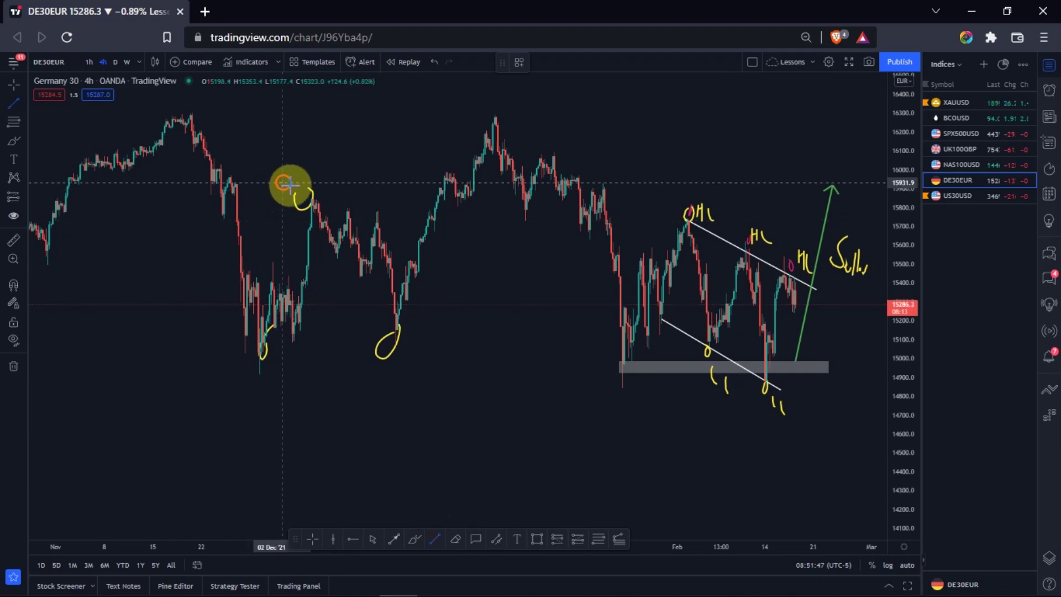
{"action": "left_click", "coordinate": [449, 250]}
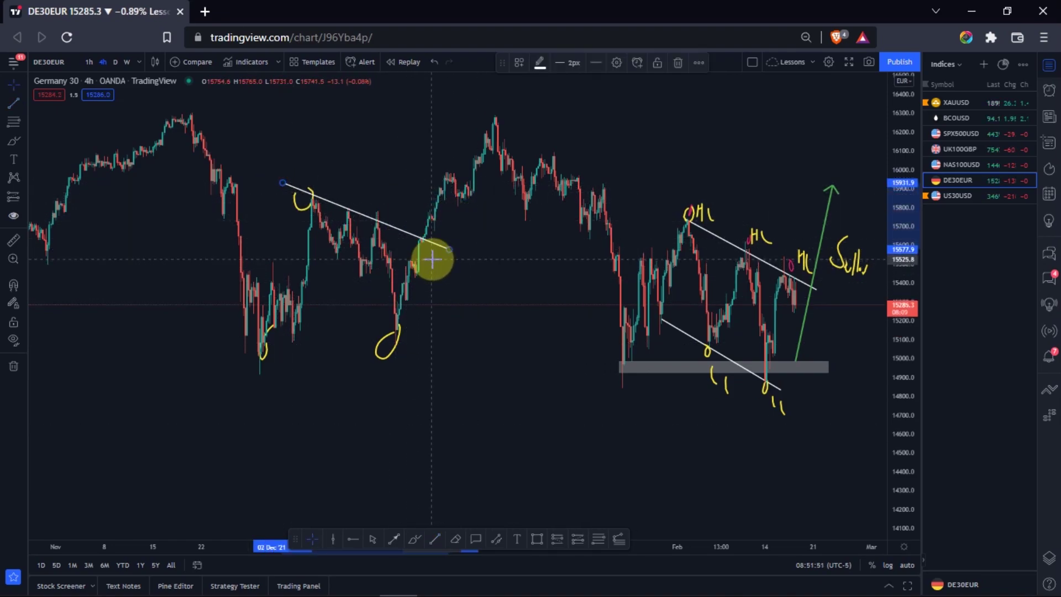
Step: Examine the recent descending channel up close, covering its labelled swing highs and lows and the latest candles above the support zone
{"action": "left_click", "coordinate": [417, 539]}
{"action": "scroll", "coordinate": [621, 426], "scroll_direction": "up", "scroll_amount": 5}
{"action": "scroll", "coordinate": [569, 434], "scroll_direction": "up", "scroll_amount": 5}
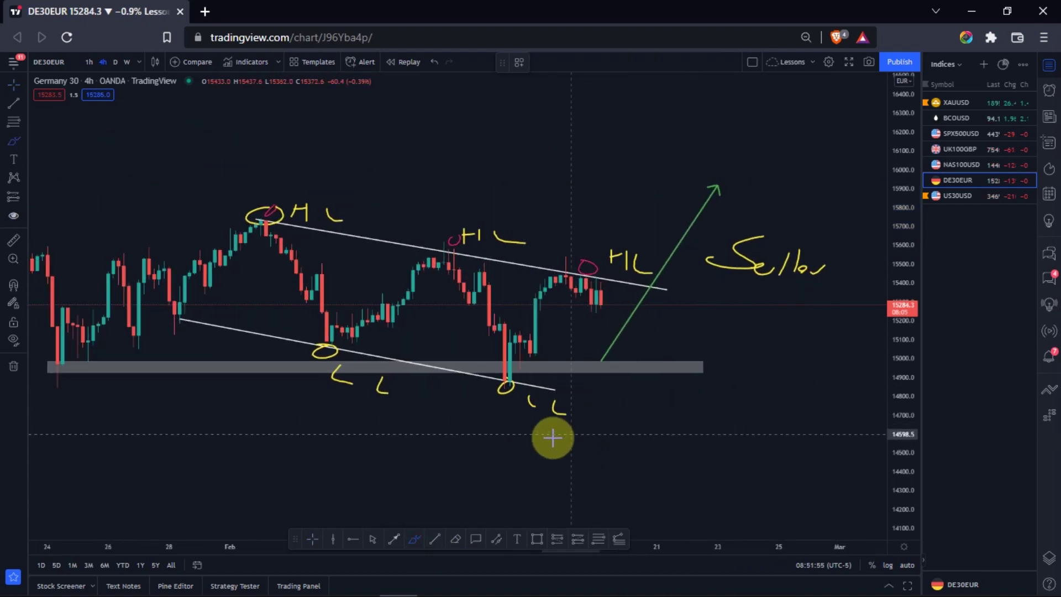
{"action": "mouse_move", "coordinate": [884, 449]}
{"action": "left_mouse_down"}
{"action": "mouse_move", "coordinate": [900, 332]}
{"action": "mouse_move", "coordinate": [889, 219]}
{"action": "mouse_move", "coordinate": [891, 229]}
{"action": "left_mouse_up"}
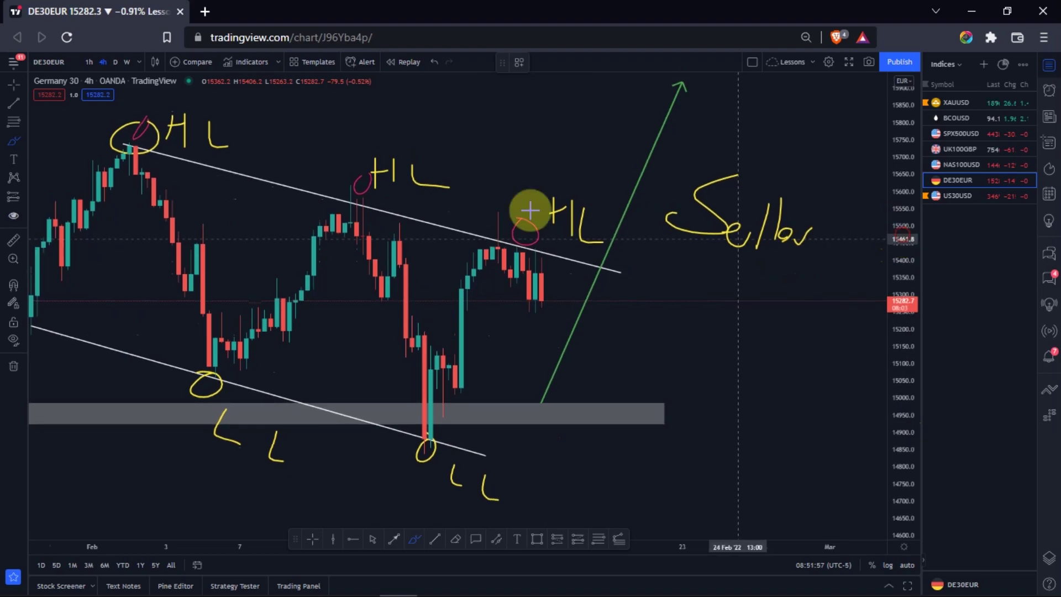
{"action": "left_click", "coordinate": [13, 84]}
{"action": "left_click_drag", "start_coordinate": [235, 258], "coordinate": [369, 302]}
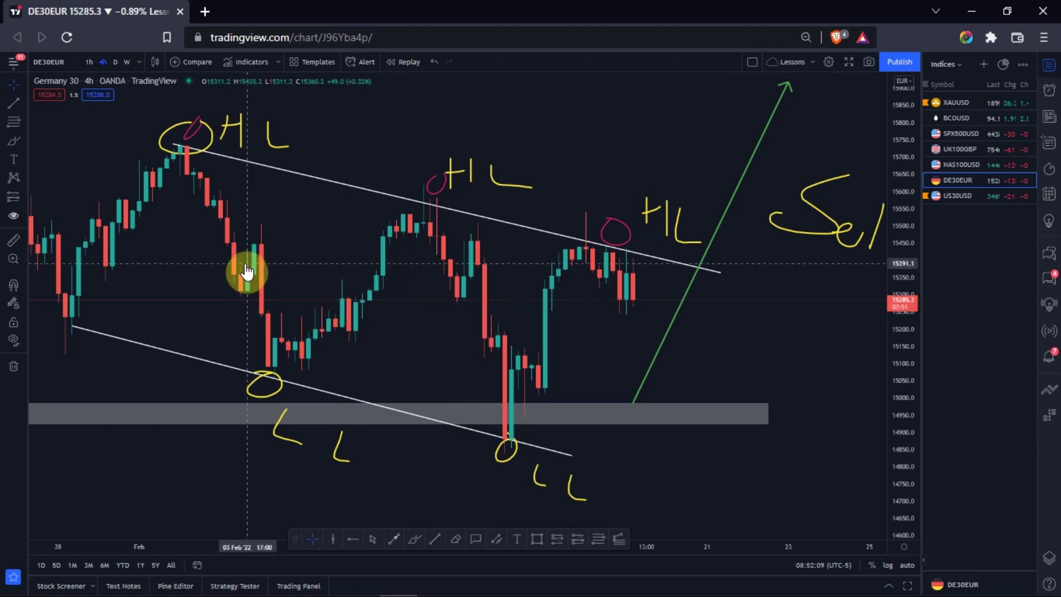
{"action": "scroll", "coordinate": [243, 264], "scroll_direction": "down", "scroll_amount": 2}
{"action": "scroll", "coordinate": [244, 264], "scroll_direction": "up", "scroll_amount": 1}
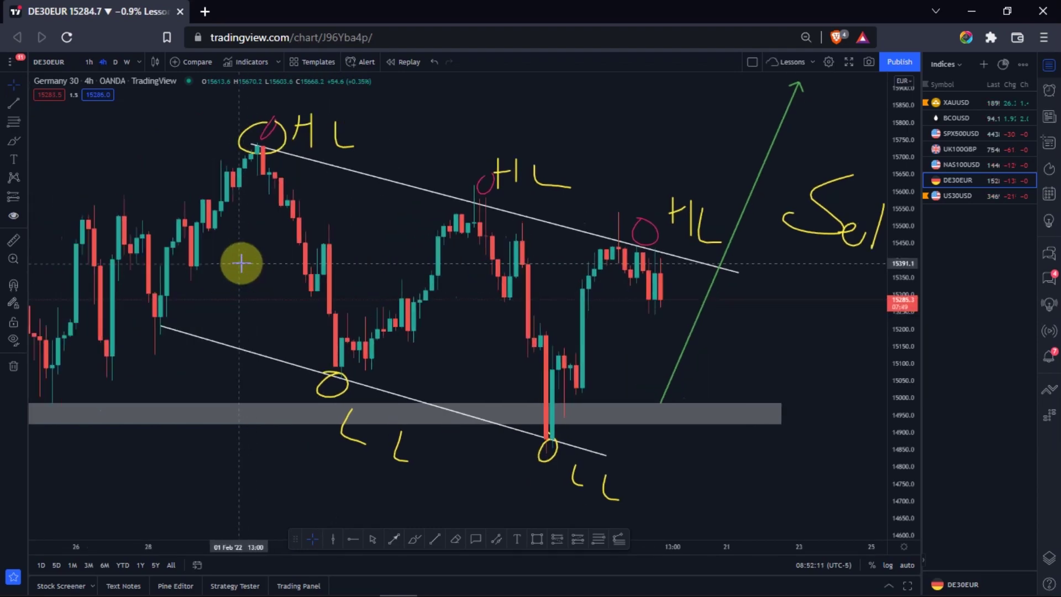
{"action": "scroll", "coordinate": [332, 298], "scroll_direction": "up", "scroll_amount": 2}
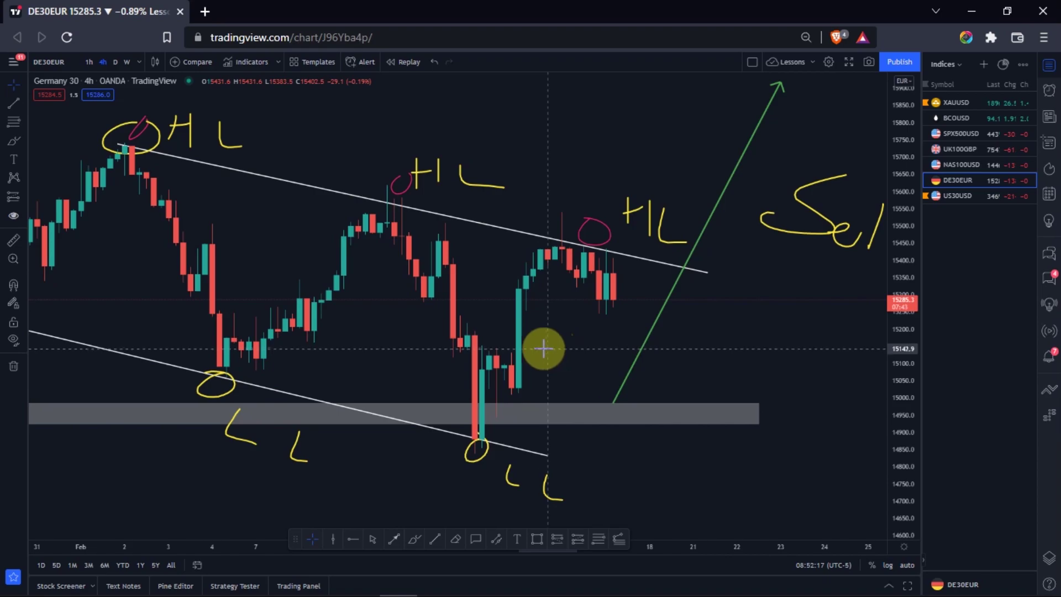
{"action": "scroll", "coordinate": [528, 346], "scroll_direction": "down", "scroll_amount": 2}
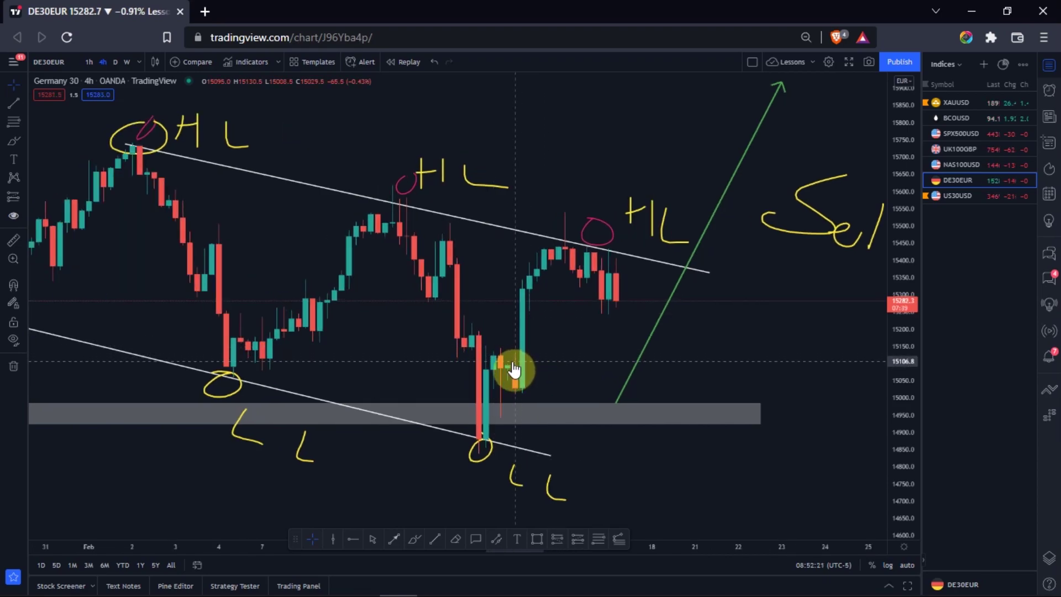
{"action": "left_click_drag", "start_coordinate": [513, 369], "coordinate": [462, 355]}
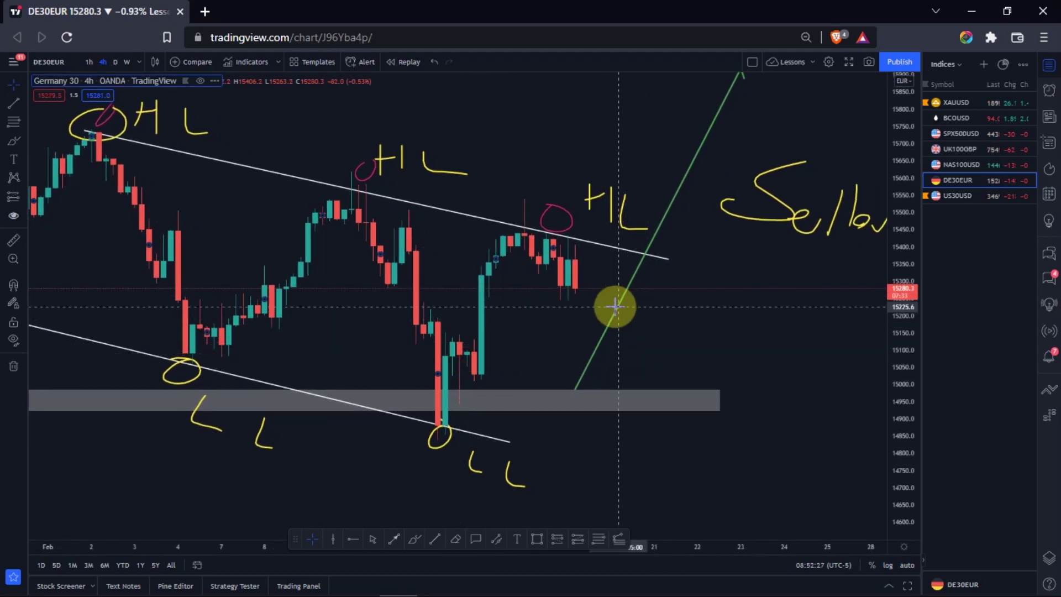
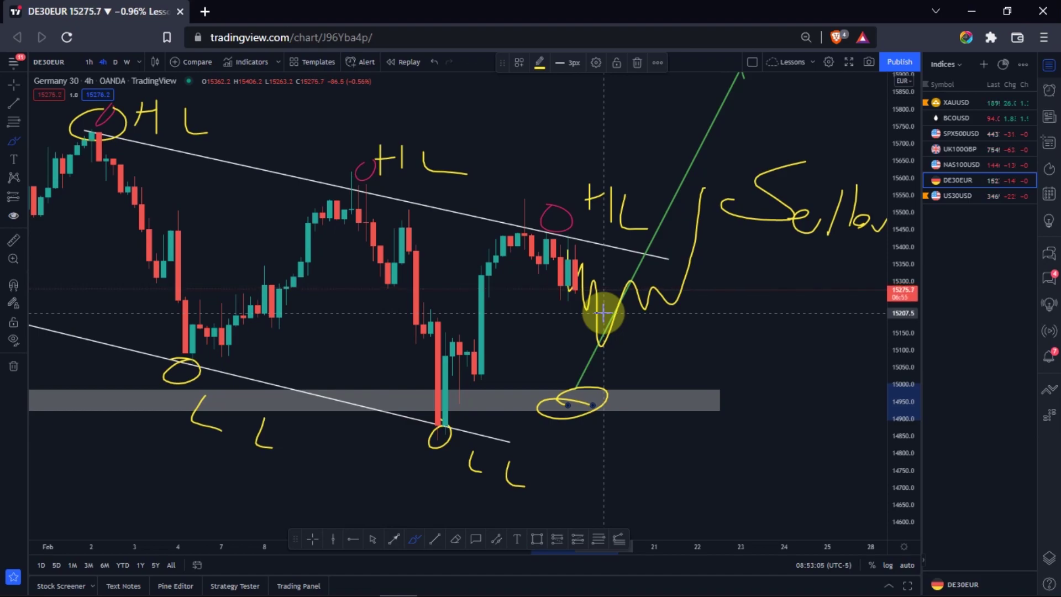
Step: Brush a yellow line along the falling highs from the early-January peak to just past the first HL swing high
{"action": "scroll", "coordinate": [249, 288], "scroll_direction": "down", "scroll_amount": 2}
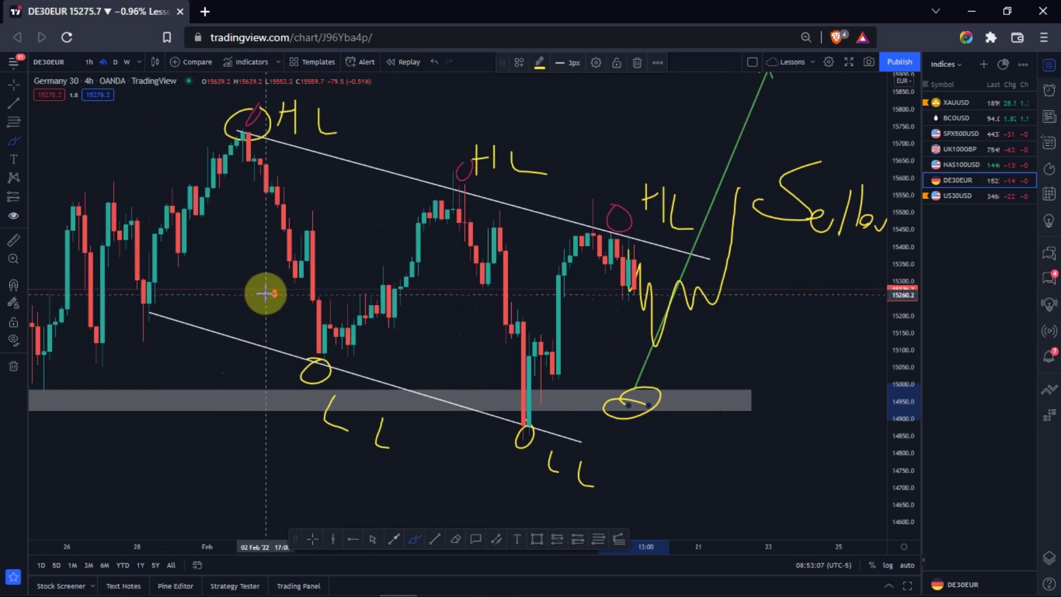
{"action": "scroll", "coordinate": [246, 268], "scroll_direction": "down", "scroll_amount": 4}
{"action": "scroll", "coordinate": [237, 287], "scroll_direction": "up", "scroll_amount": 3}
{"action": "scroll", "coordinate": [381, 367], "scroll_direction": "up", "scroll_amount": 3}
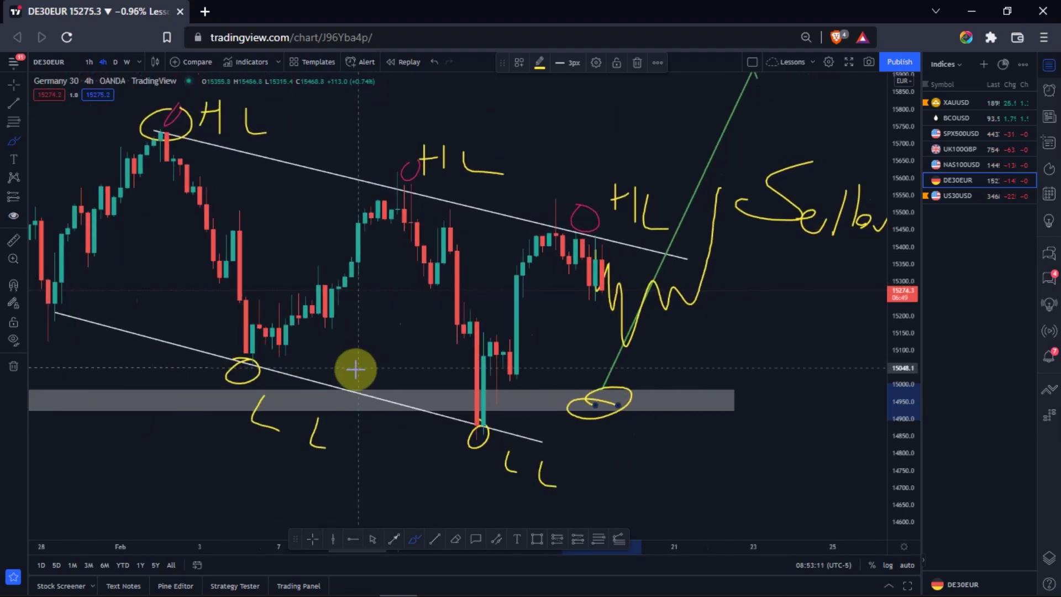
{"action": "scroll", "coordinate": [772, 266], "scroll_direction": "down", "scroll_amount": 3}
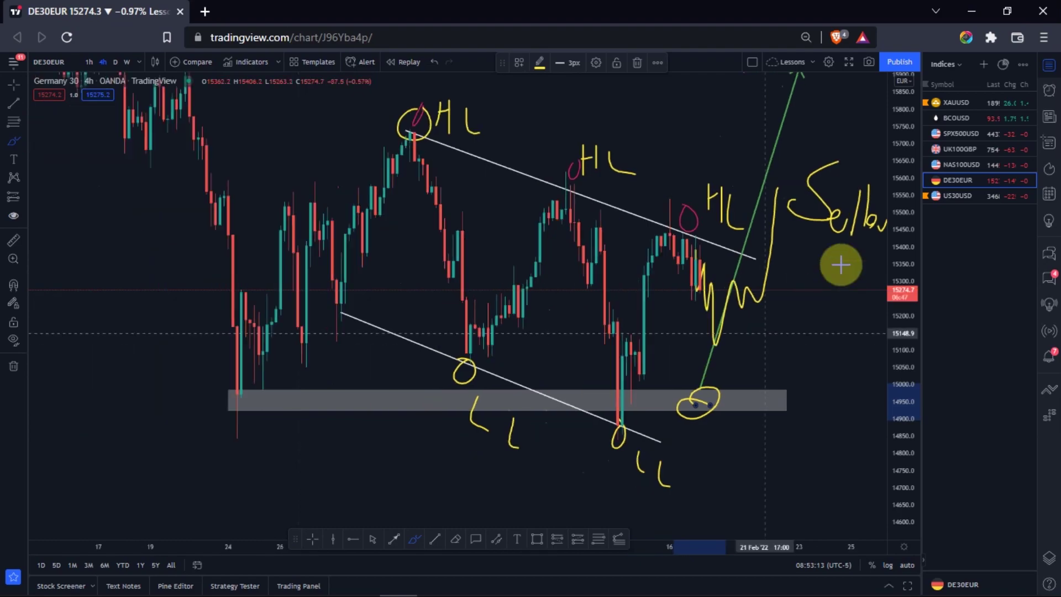
{"action": "left_click_drag", "start_coordinate": [907, 199], "coordinate": [901, 372]}
{"action": "scroll", "coordinate": [516, 308], "scroll_direction": "down", "scroll_amount": 3}
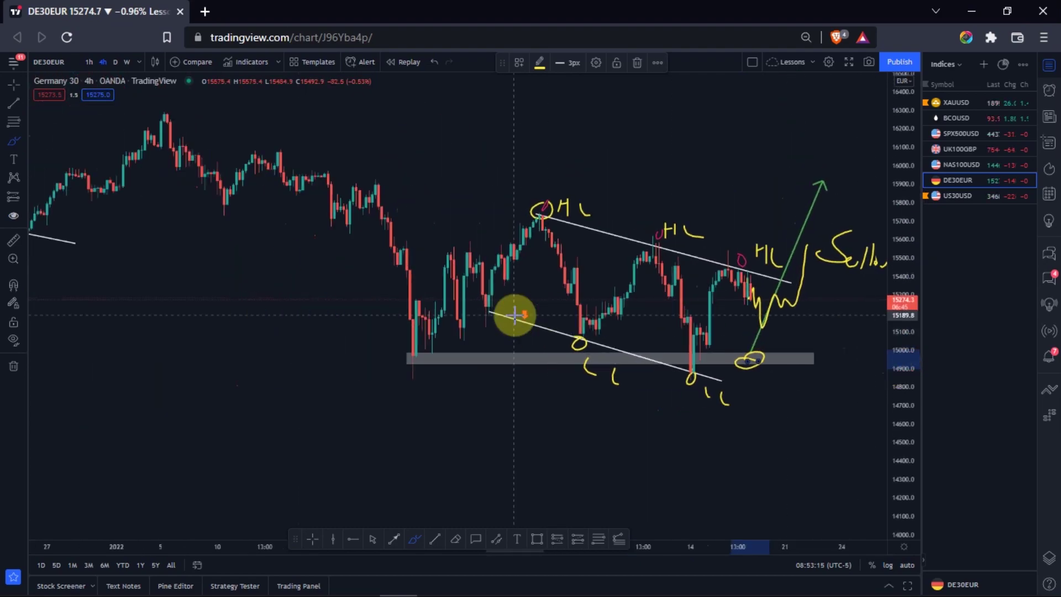
{"action": "left_click_drag", "start_coordinate": [231, 118], "coordinate": [631, 227]}
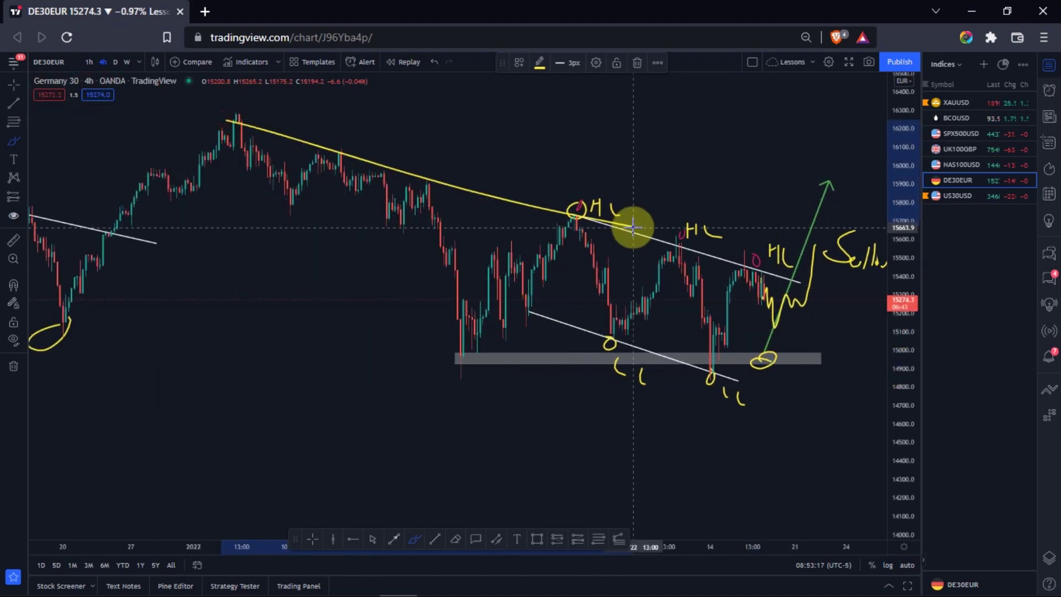
Step: Draw a rectangle zone beneath the circled December lows, from 22 Nov '21 to 22 Feb '22, between about 15096.0 and 14980.1
{"action": "scroll", "coordinate": [623, 286], "scroll_direction": "up", "scroll_amount": 5}
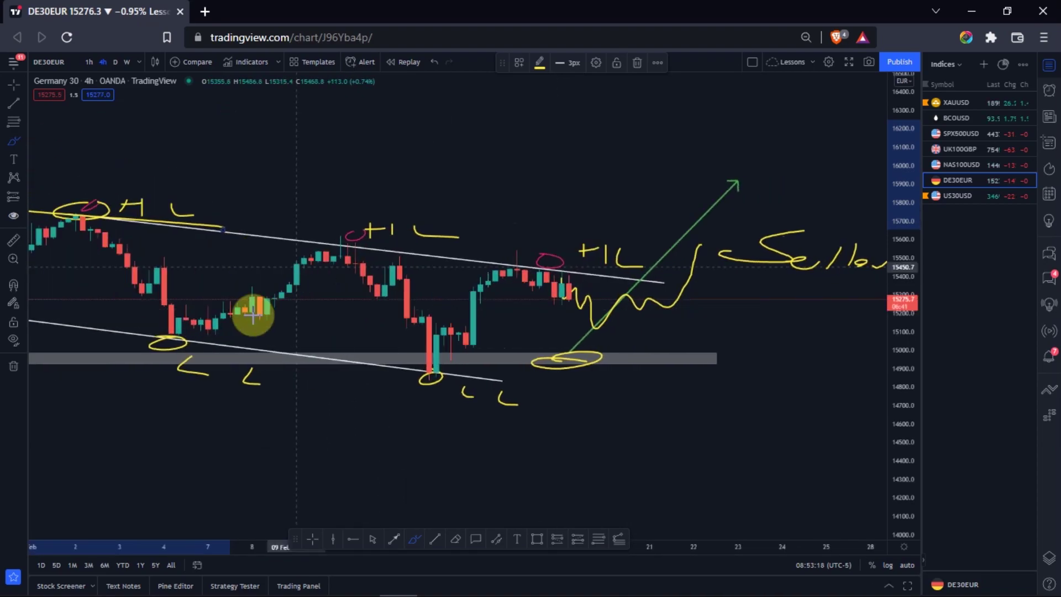
{"action": "left_click_drag", "start_coordinate": [905, 367], "coordinate": [928, 142]}
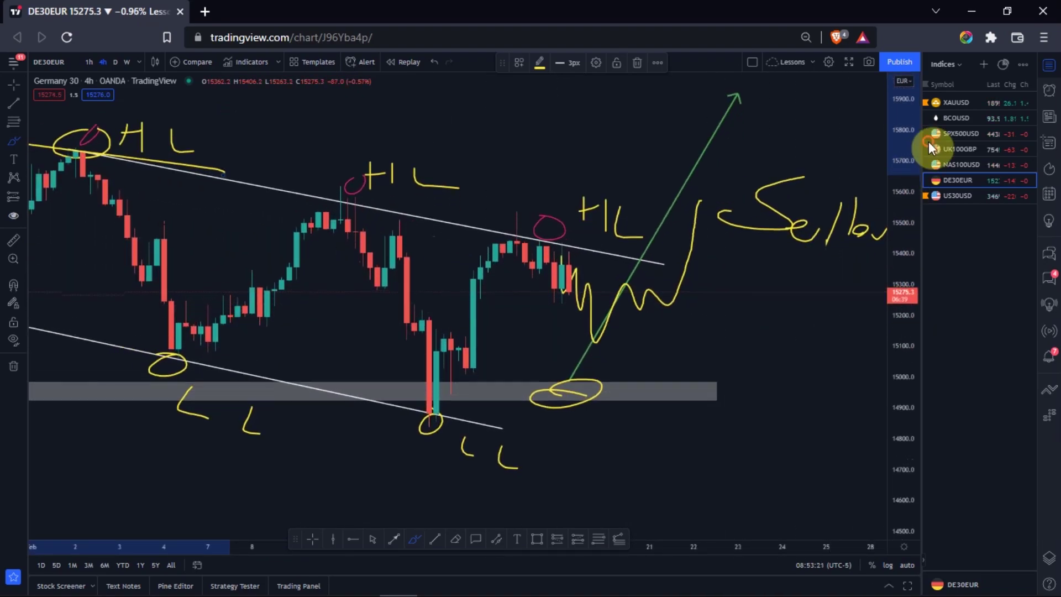
{"action": "scroll", "coordinate": [620, 255], "scroll_direction": "down", "scroll_amount": 4}
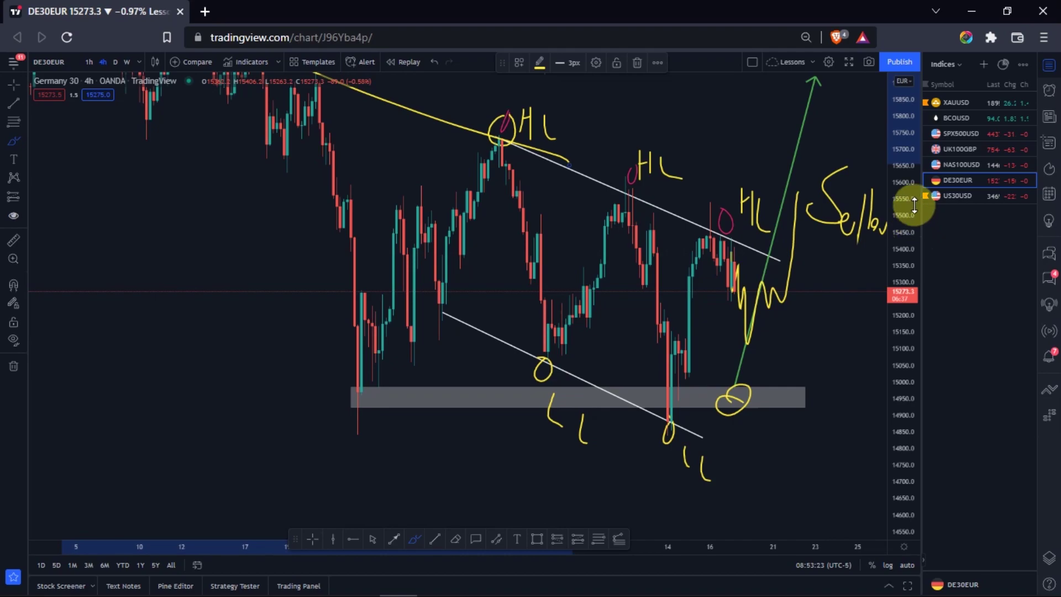
{"action": "left_click_drag", "start_coordinate": [914, 204], "coordinate": [912, 429]}
{"action": "scroll", "coordinate": [711, 379], "scroll_direction": "down", "scroll_amount": 5}
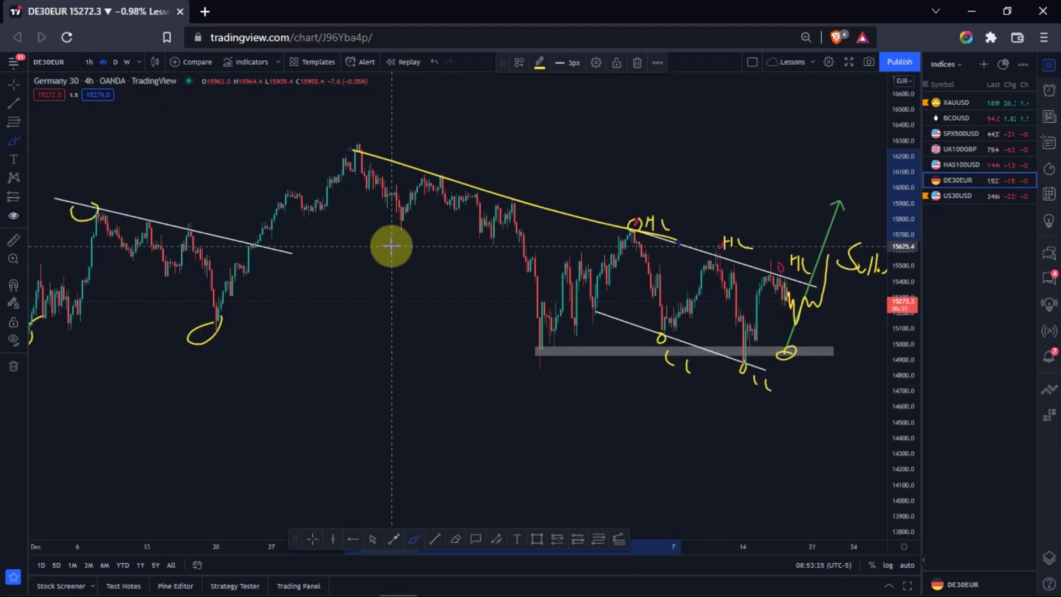
{"action": "scroll", "coordinate": [358, 282], "scroll_direction": "down", "scroll_amount": 3}
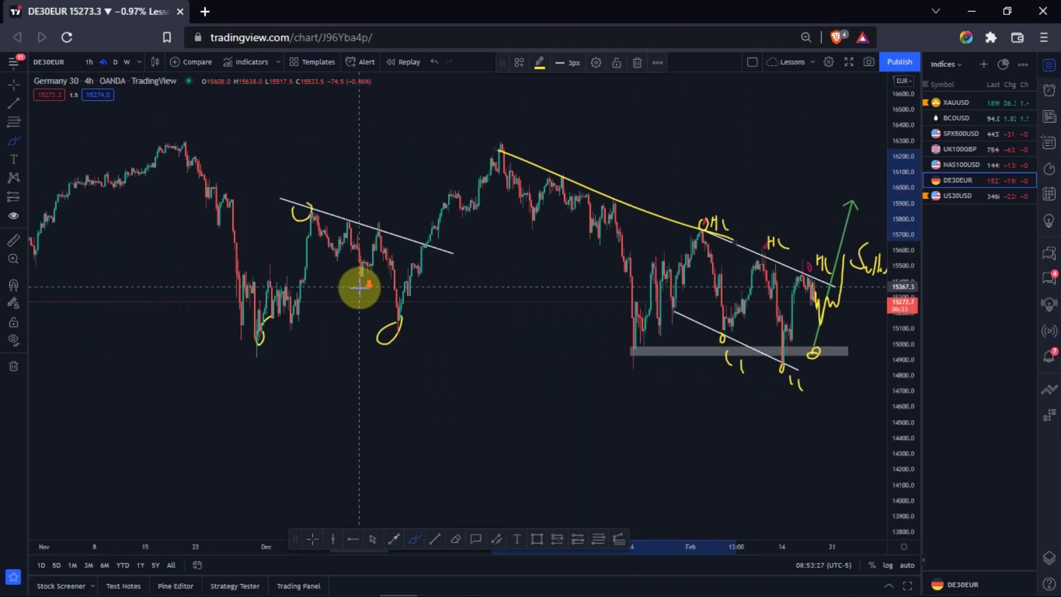
{"action": "left_click", "coordinate": [534, 540]}
{"action": "left_click", "coordinate": [204, 329]}
{"action": "left_click", "coordinate": [576, 315]}
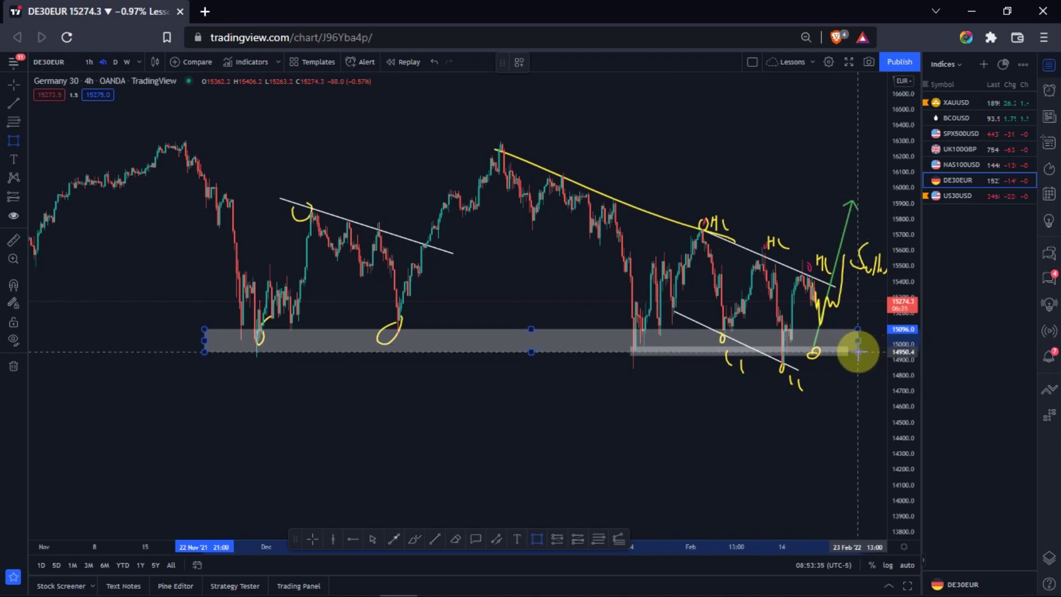
{"action": "left_click", "coordinate": [851, 347]}
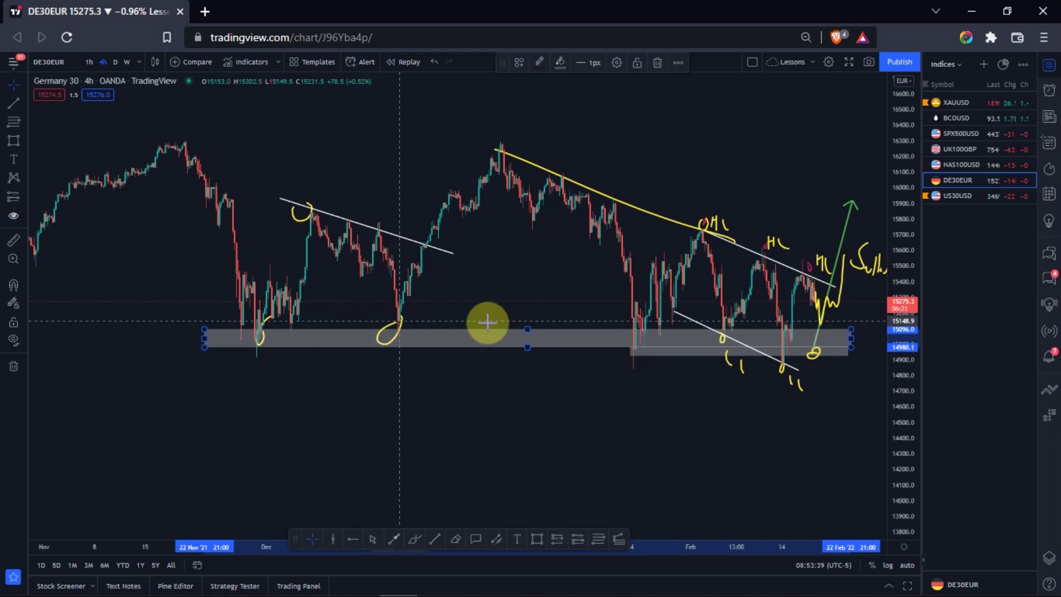
Step: Draw a green arrow from about 15391.9 by the latest candles down to about 14984.8 in the support zone
{"action": "scroll", "coordinate": [456, 334], "scroll_direction": "up", "scroll_amount": 3}
{"action": "scroll", "coordinate": [456, 334], "scroll_direction": "up", "scroll_amount": 2}
{"action": "left_click_drag", "start_coordinate": [898, 420], "coordinate": [846, 244]}
{"action": "scroll", "coordinate": [620, 313], "scroll_direction": "up", "scroll_amount": 2}
{"action": "scroll", "coordinate": [620, 312], "scroll_direction": "up", "scroll_amount": 2}
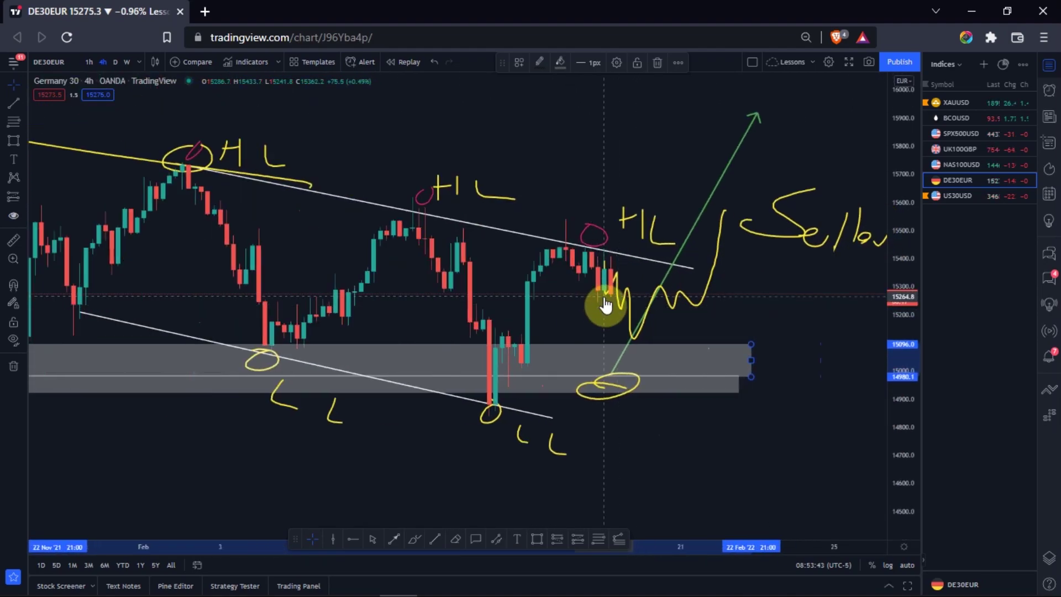
{"action": "scroll", "coordinate": [587, 303], "scroll_direction": "up", "scroll_amount": 3}
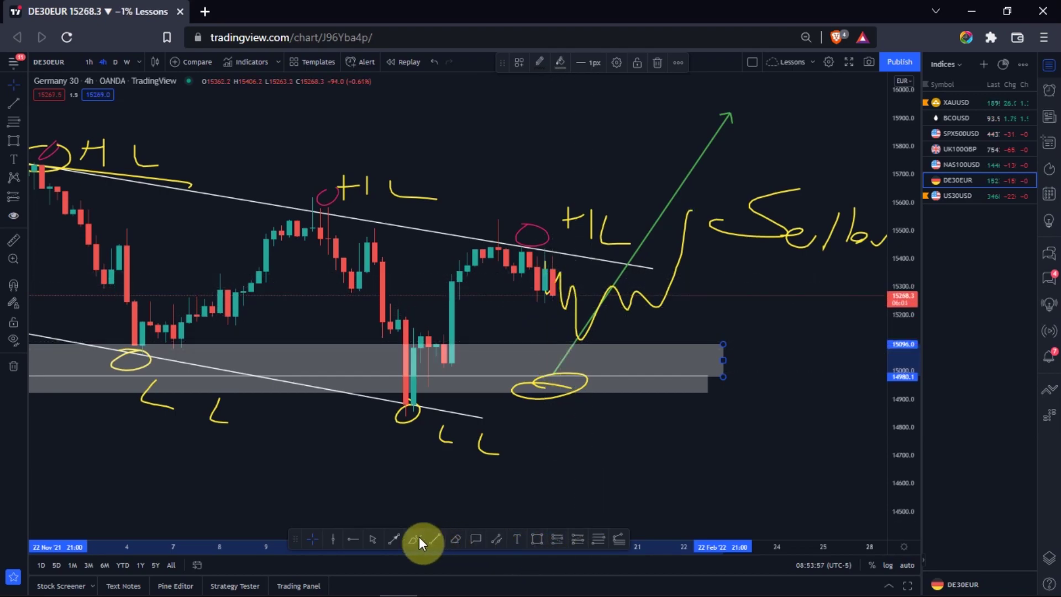
{"action": "left_click", "coordinate": [393, 536]}
{"action": "left_click_drag", "start_coordinate": [565, 283], "coordinate": [584, 375]}
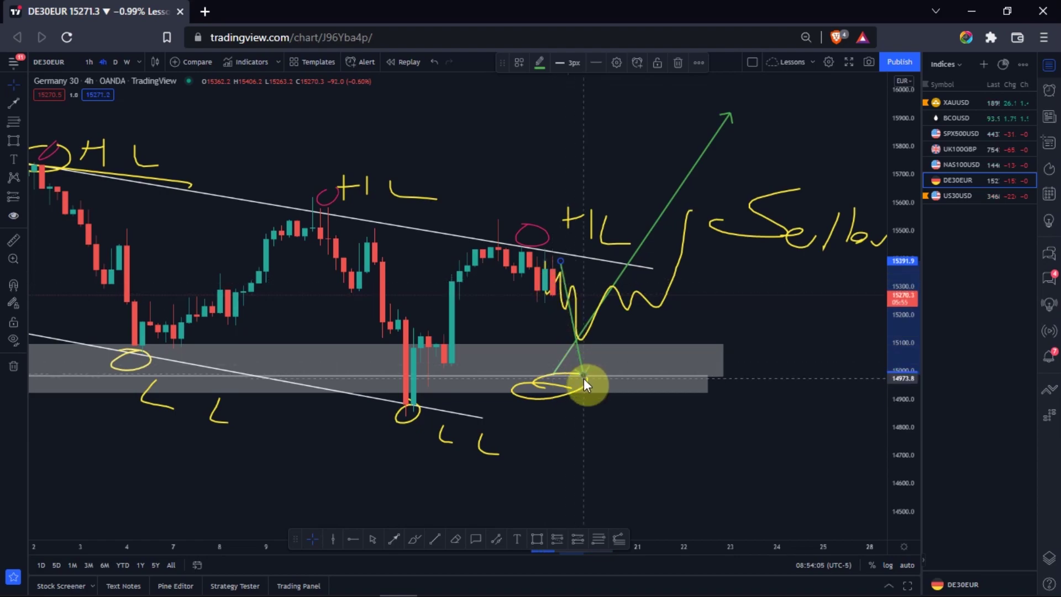
Step: Delete the upper rectangle zone, leaving the original grey support zone in place
{"action": "scroll", "coordinate": [436, 395], "scroll_direction": "down", "scroll_amount": 3}
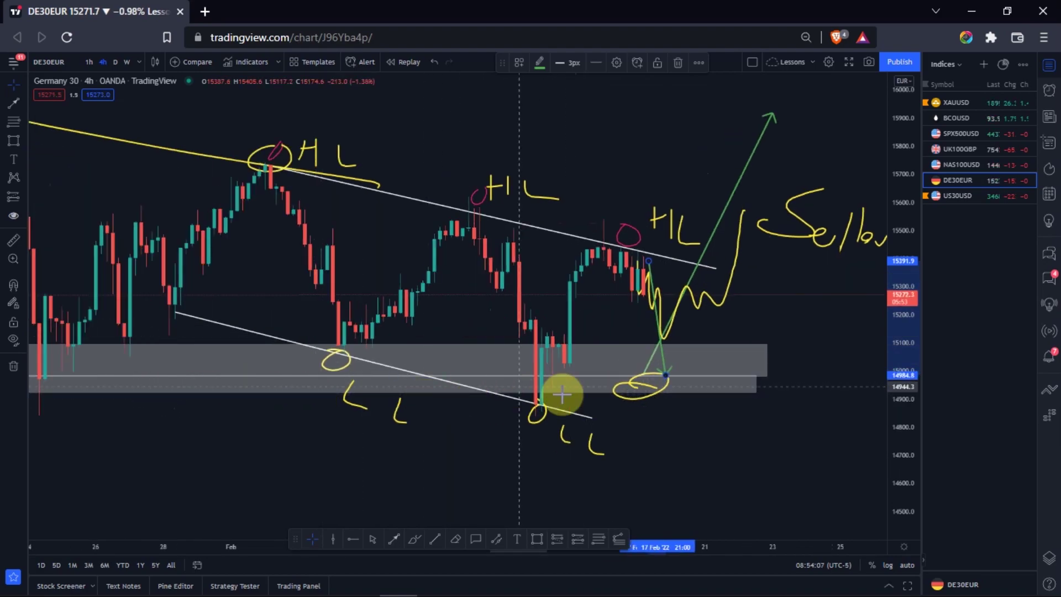
{"action": "scroll", "coordinate": [591, 386], "scroll_direction": "up", "scroll_amount": 2}
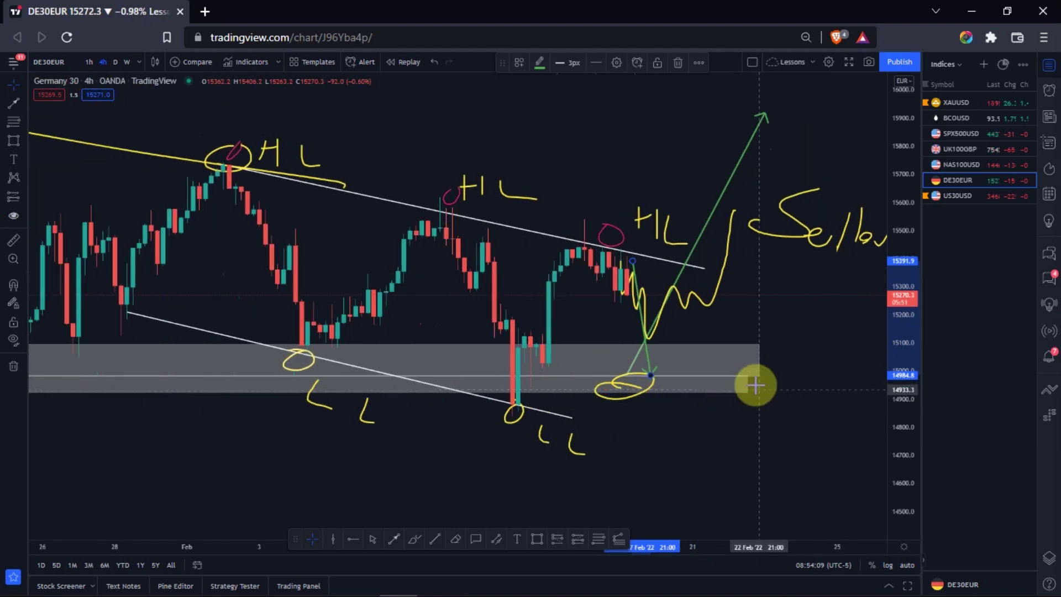
{"action": "left_click", "coordinate": [758, 378]}
{"action": "left_click_drag", "start_coordinate": [761, 379], "coordinate": [757, 375]}
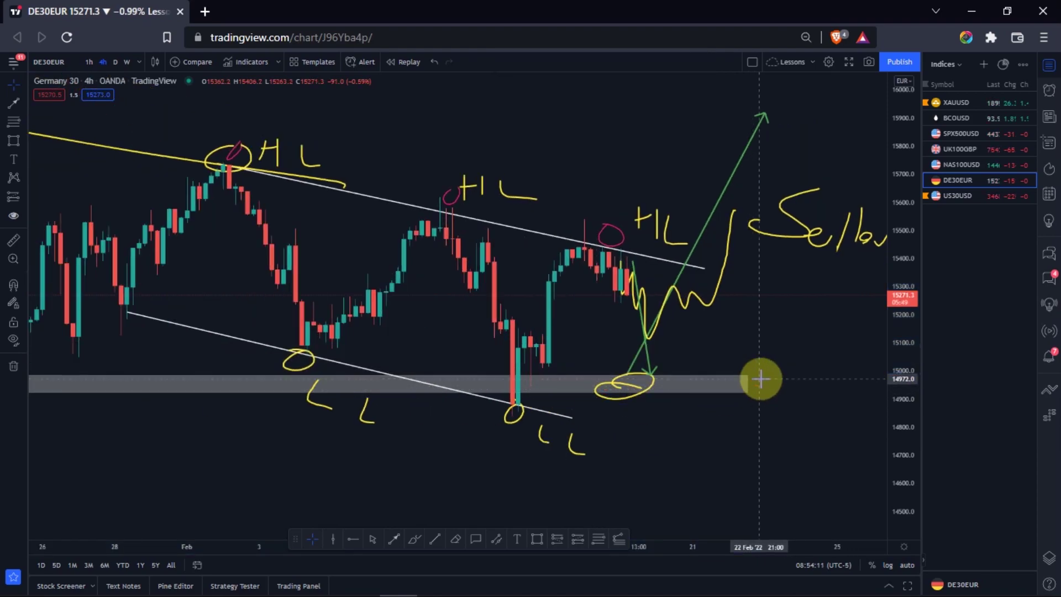
{"action": "scroll", "coordinate": [568, 331], "scroll_direction": "up", "scroll_amount": 3}
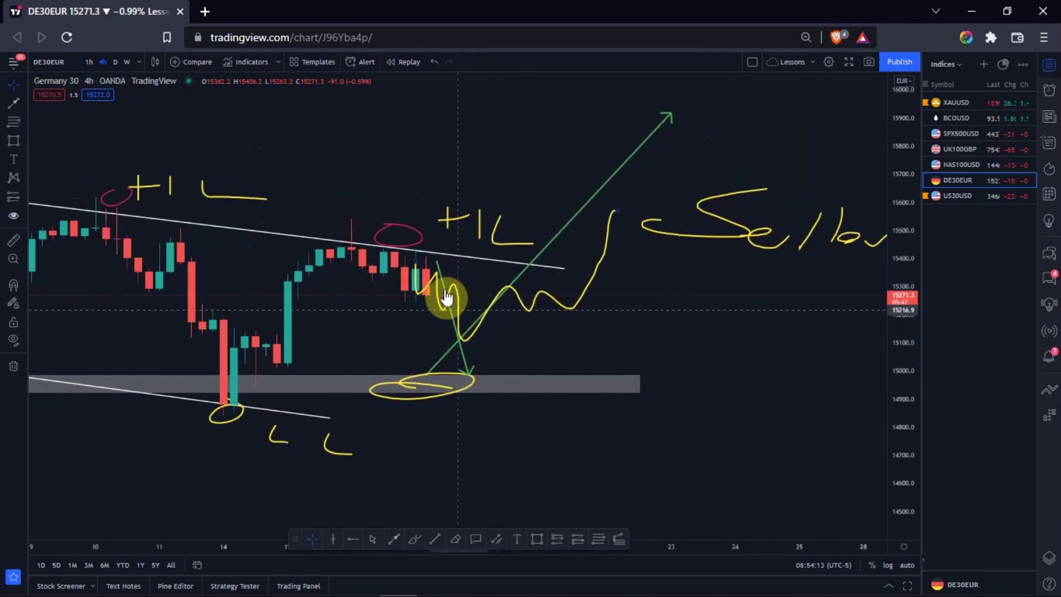
{"action": "scroll", "coordinate": [492, 349], "scroll_direction": "down", "scroll_amount": 3}
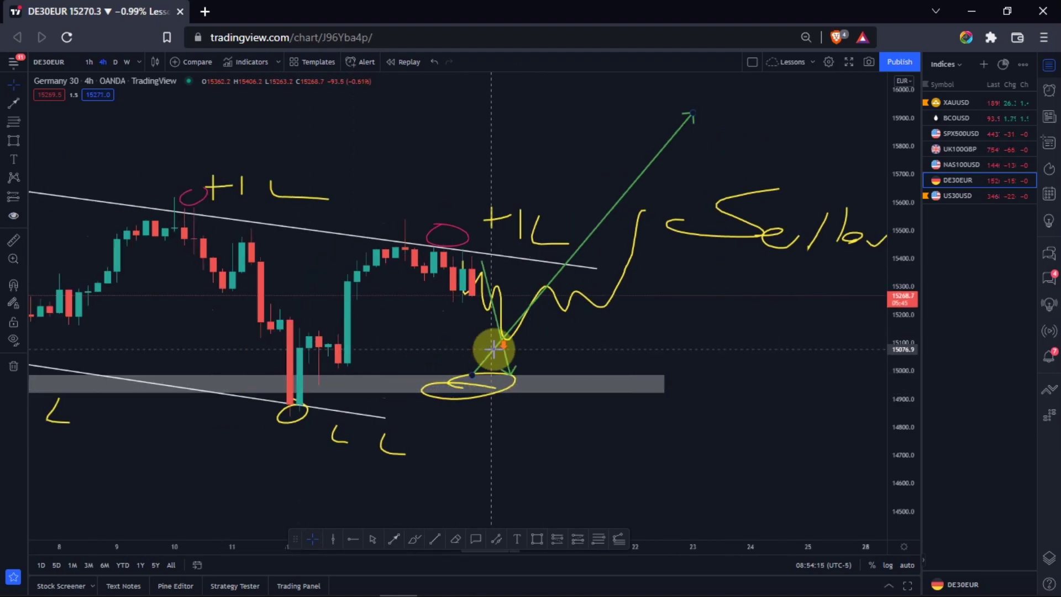
{"action": "scroll", "coordinate": [491, 349], "scroll_direction": "up", "scroll_amount": 3}
{"action": "scroll", "coordinate": [492, 348], "scroll_direction": "down", "scroll_amount": 2}
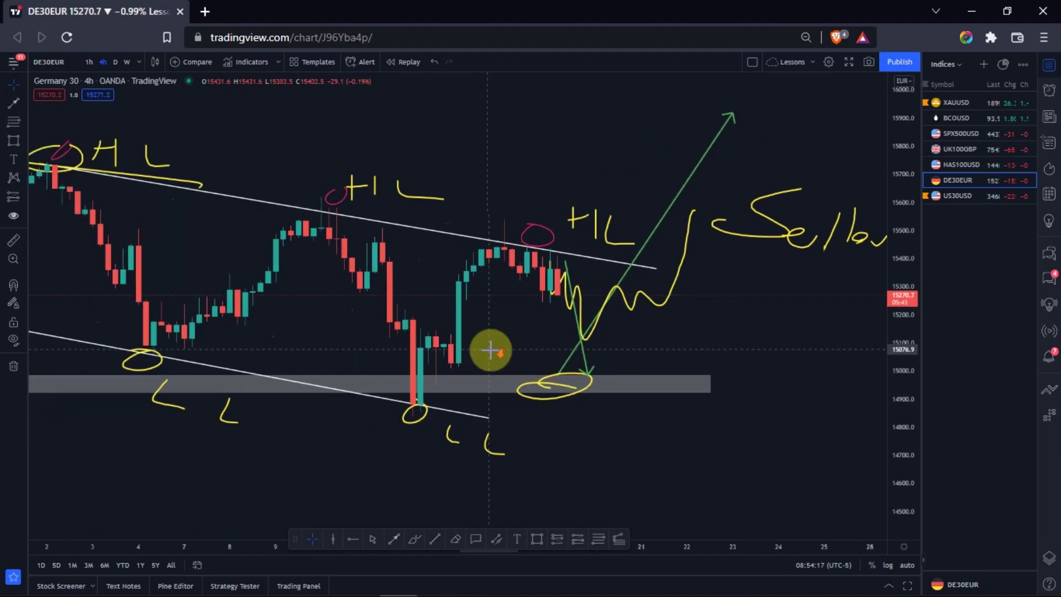
{"action": "left_click", "coordinate": [610, 389]}
{"action": "left_click", "coordinate": [622, 407]}
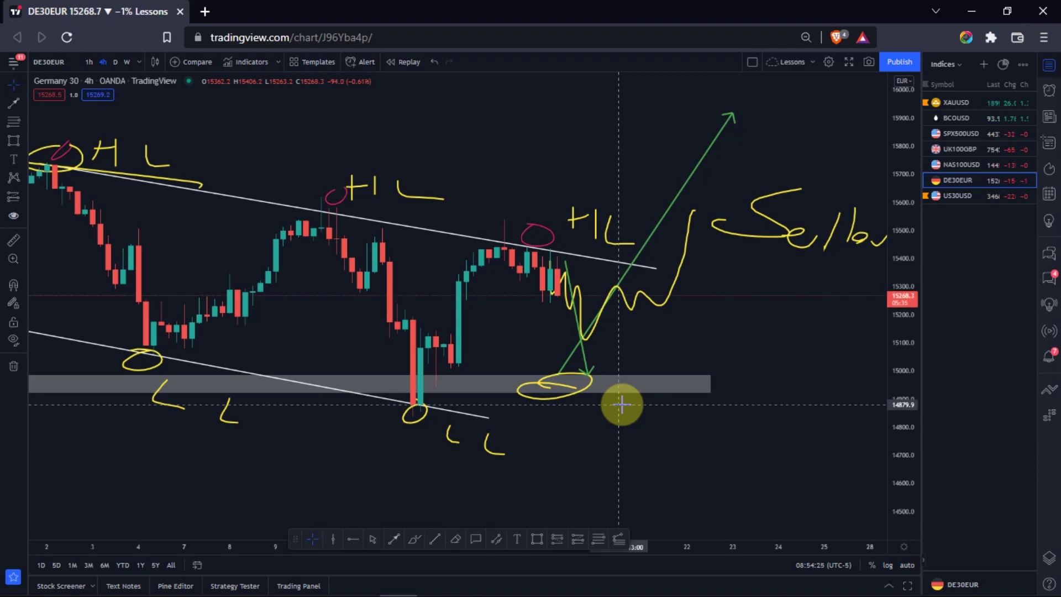
{"action": "scroll", "coordinate": [619, 404], "scroll_direction": "down", "scroll_amount": 2}
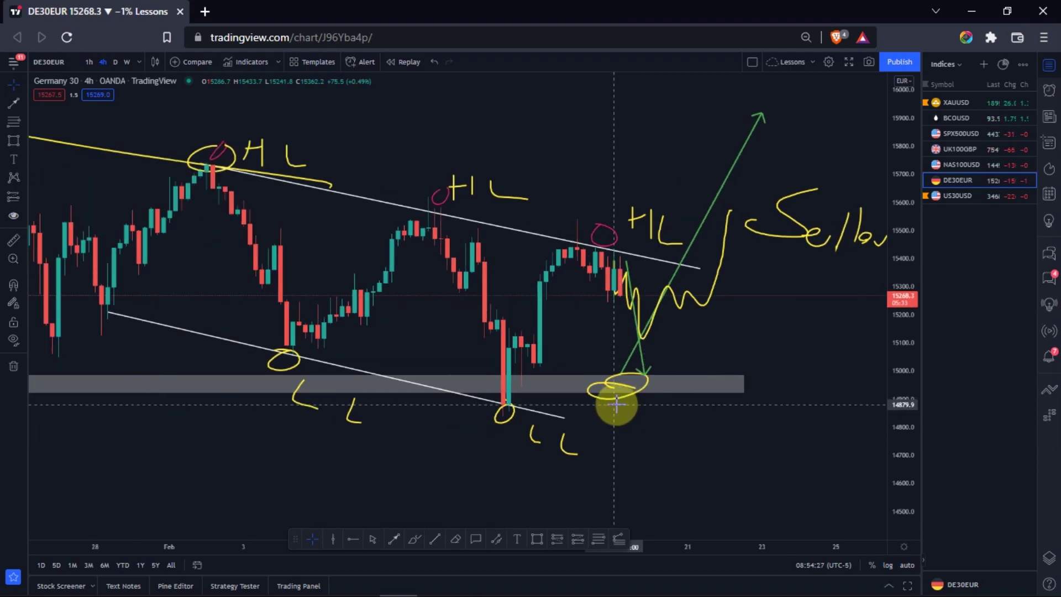